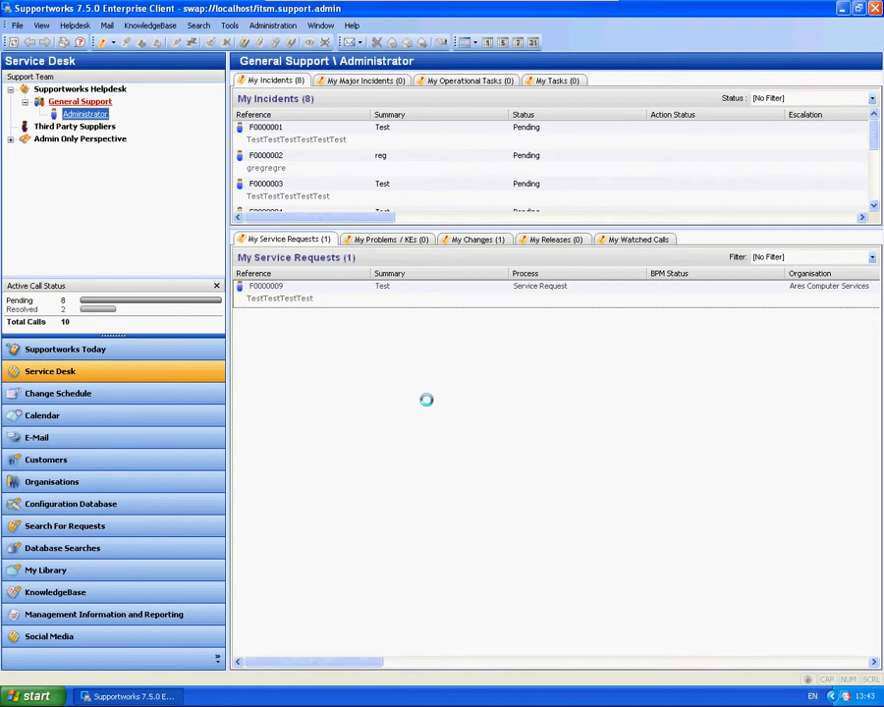
Step: Open Supportworks Server Configuration and bring up the default hours of business
right_click(405, 473)
click(238, 429)
click(38, 696)
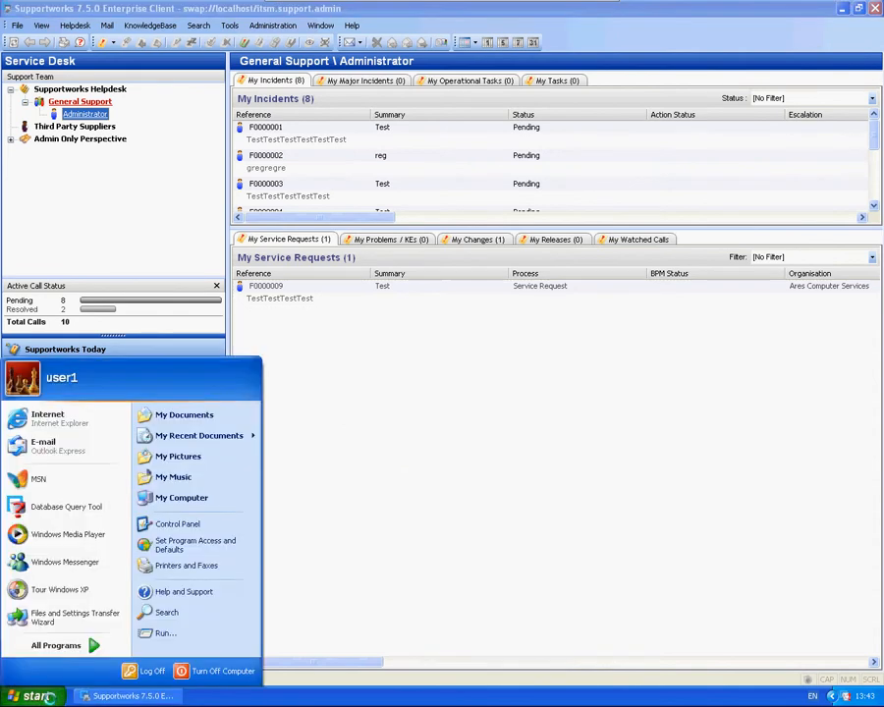
click(59, 645)
mouse_move(236, 614)
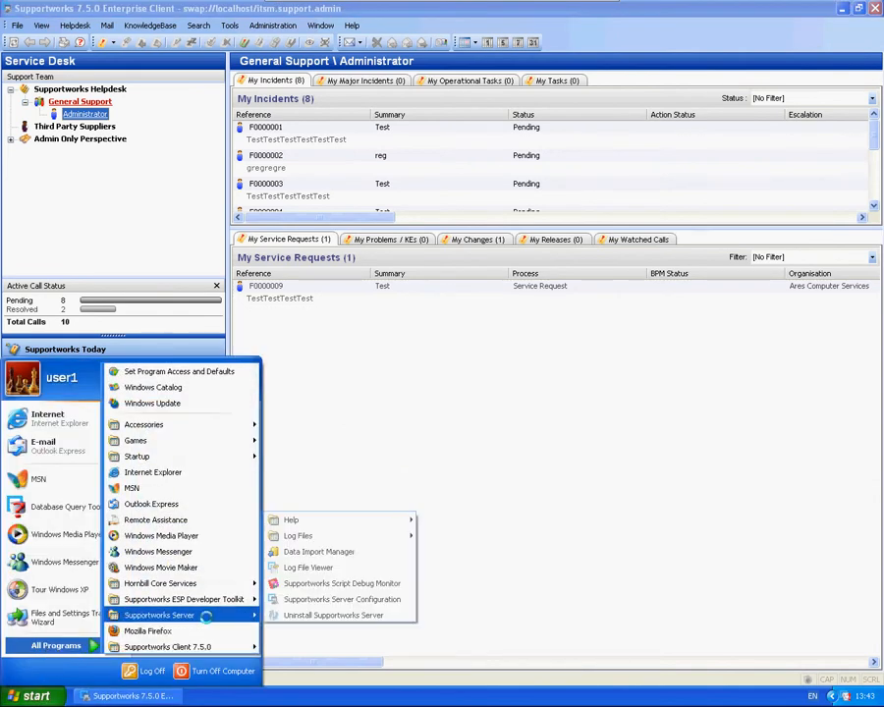
click(334, 599)
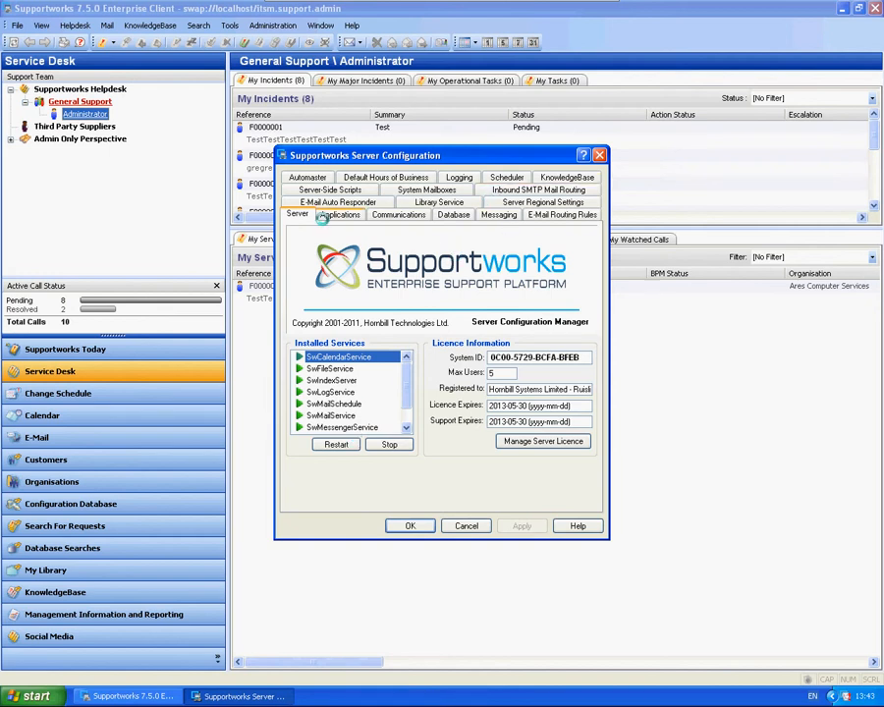
click(420, 215)
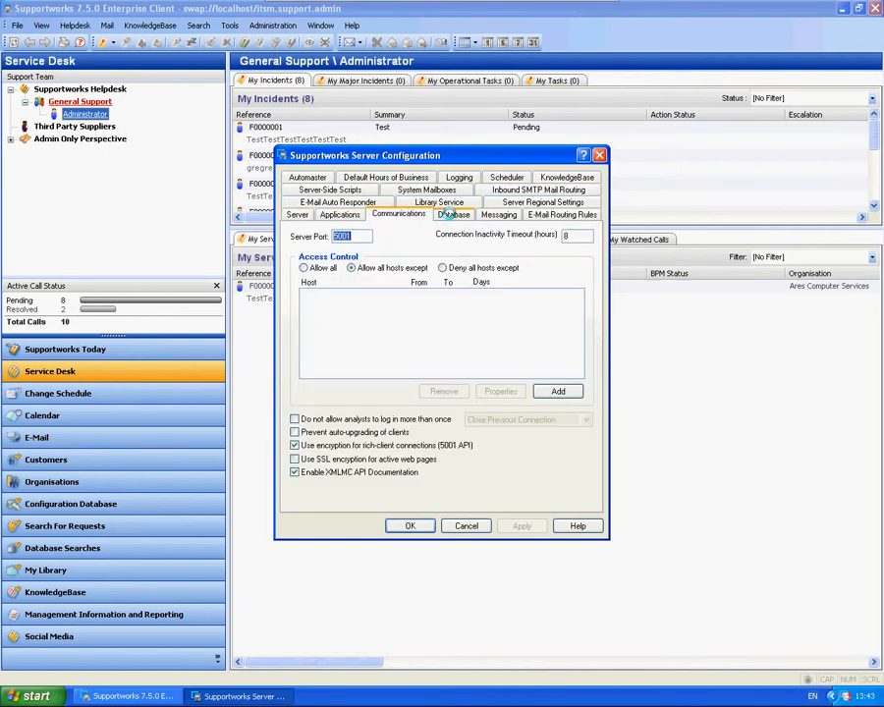
click(503, 201)
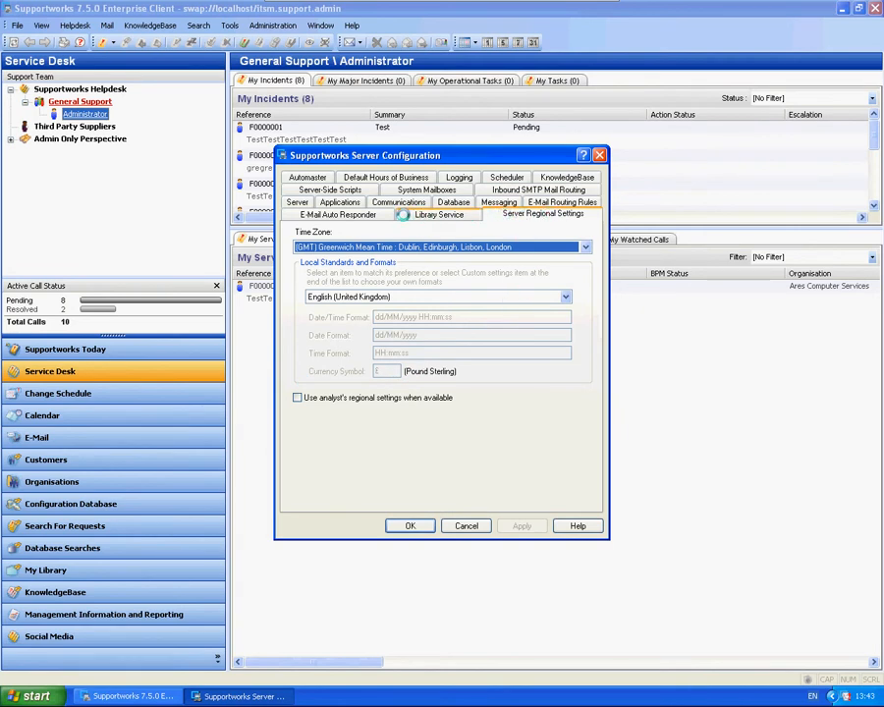
click(399, 202)
click(386, 177)
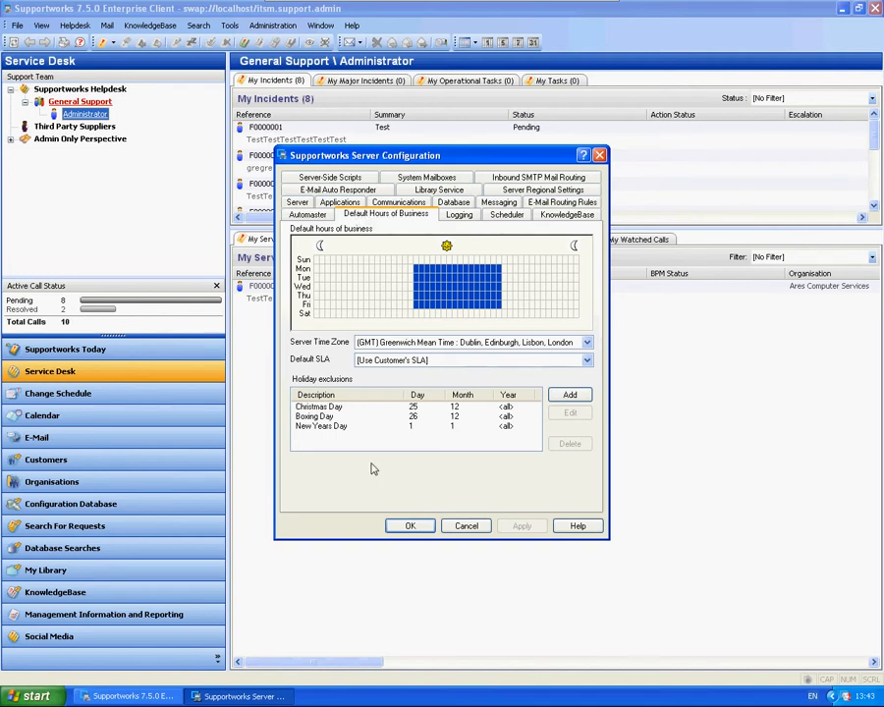
Step: Review the server's holiday exclusions and the form for adding an excluded date, and close the configuration without changes
click(326, 407)
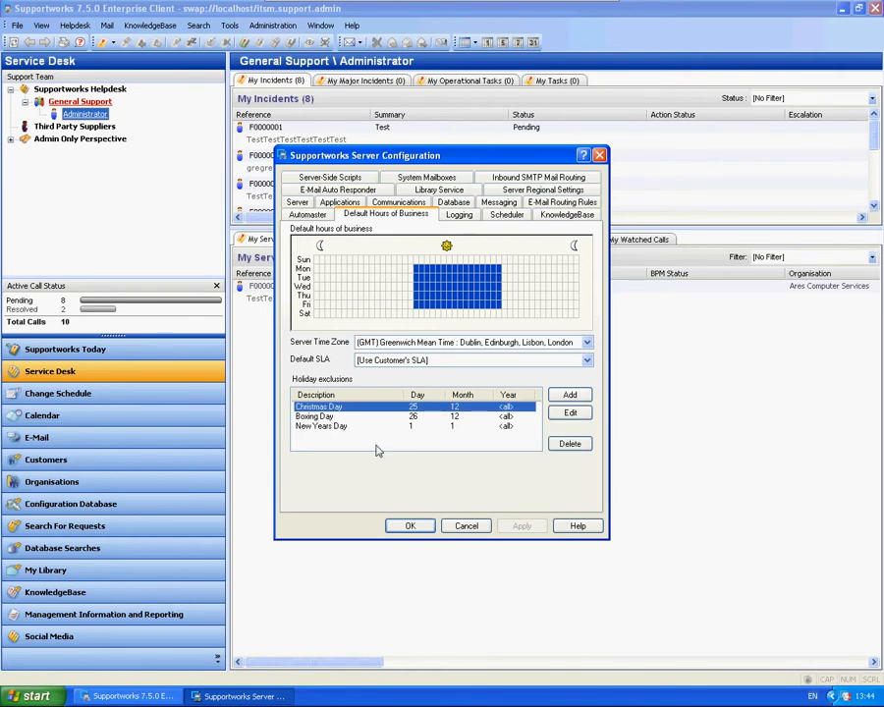
click(569, 394)
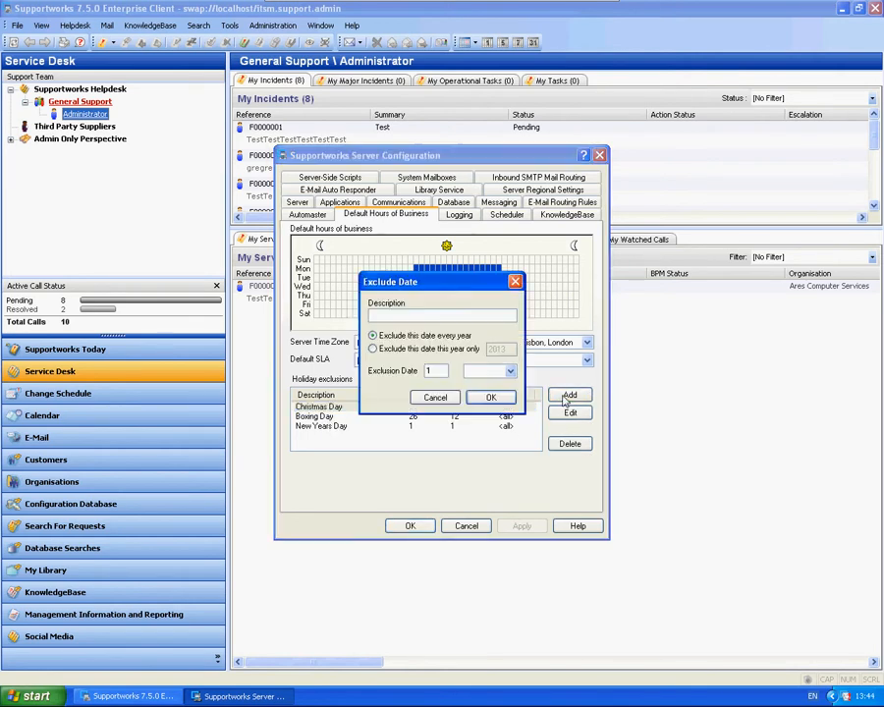
click(435, 397)
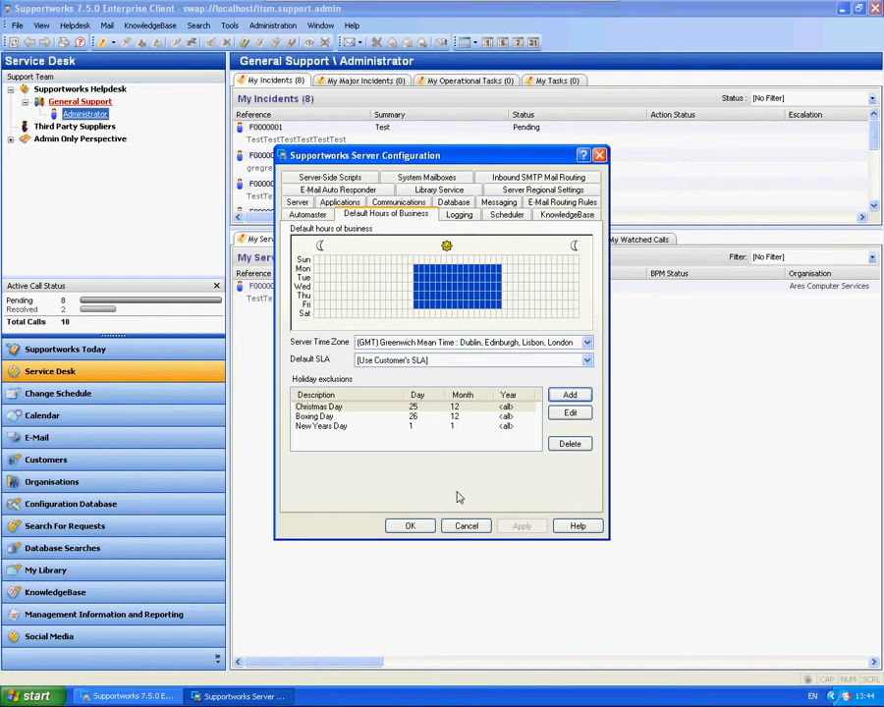
click(465, 525)
Step: Open the support hours of the Low priority associated with TestSLA in the service level agreement management
click(289, 24)
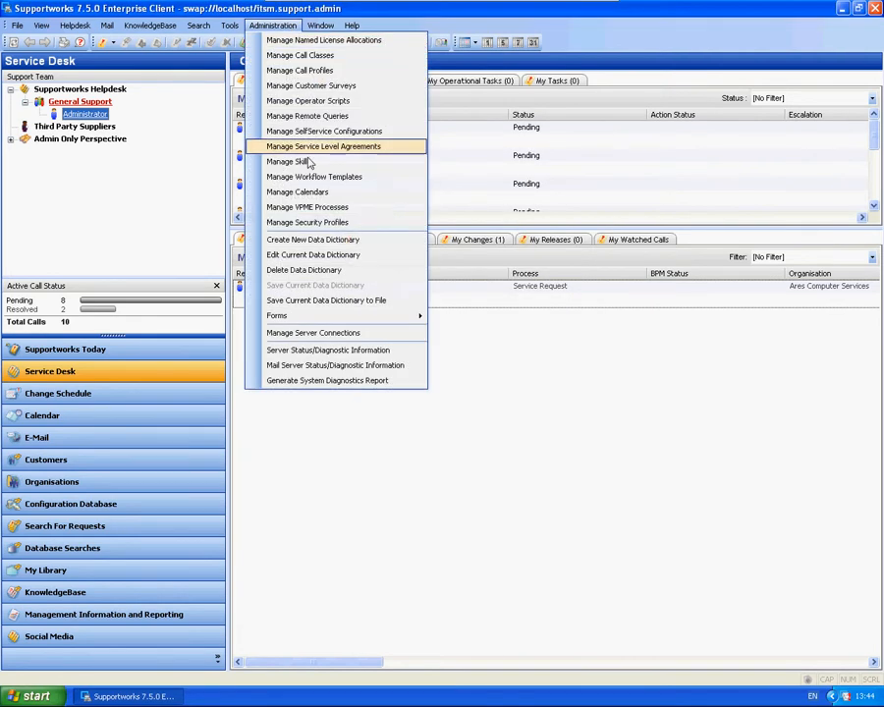
click(324, 147)
click(394, 190)
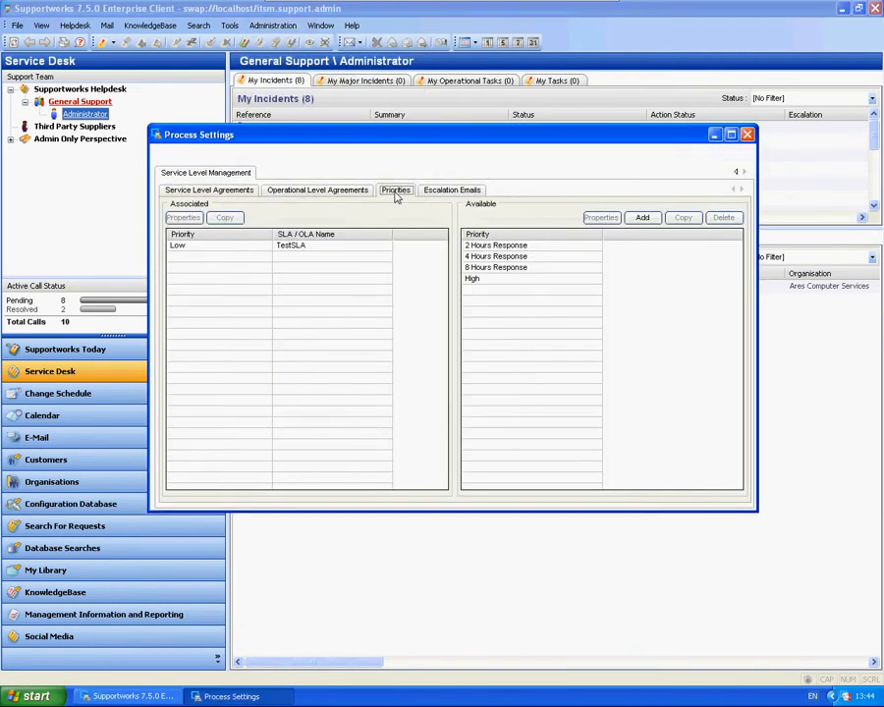
double_click(227, 246)
click(372, 204)
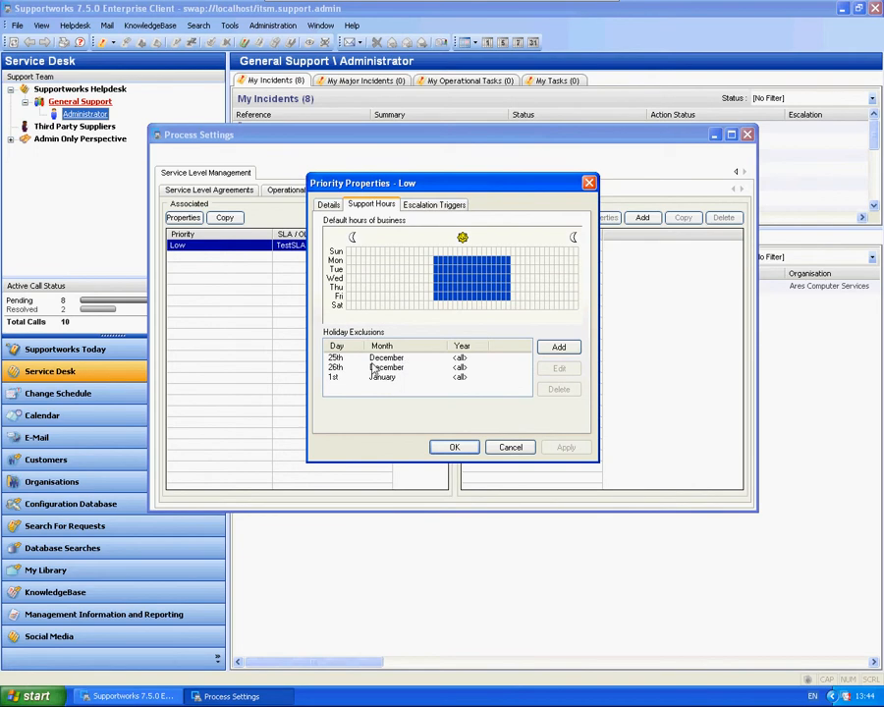
Step: Examine the holiday exclusions of the Low priority and close the process settings without changes
click(334, 358)
click(335, 367)
click(341, 376)
click(335, 368)
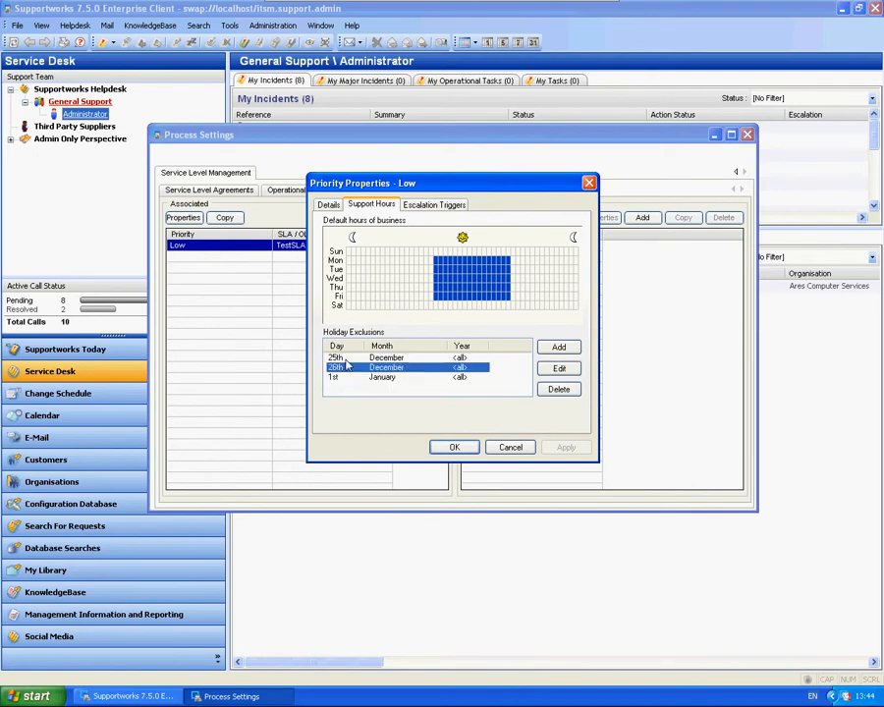
click(335, 358)
click(340, 377)
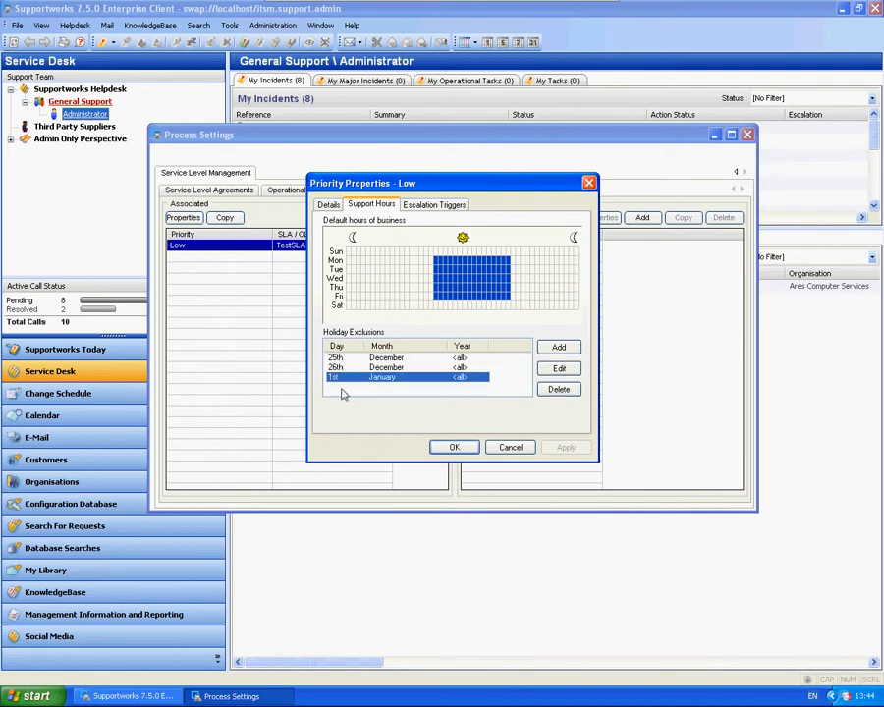
click(510, 448)
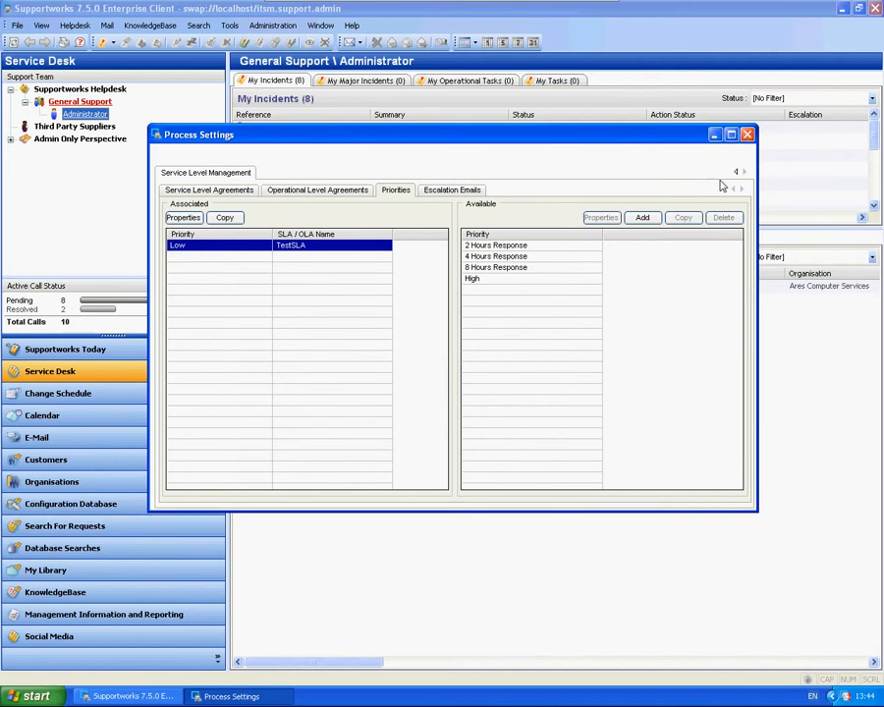
click(746, 134)
Step: Reopen Supportworks Server Configuration at the default hours of business
click(32, 695)
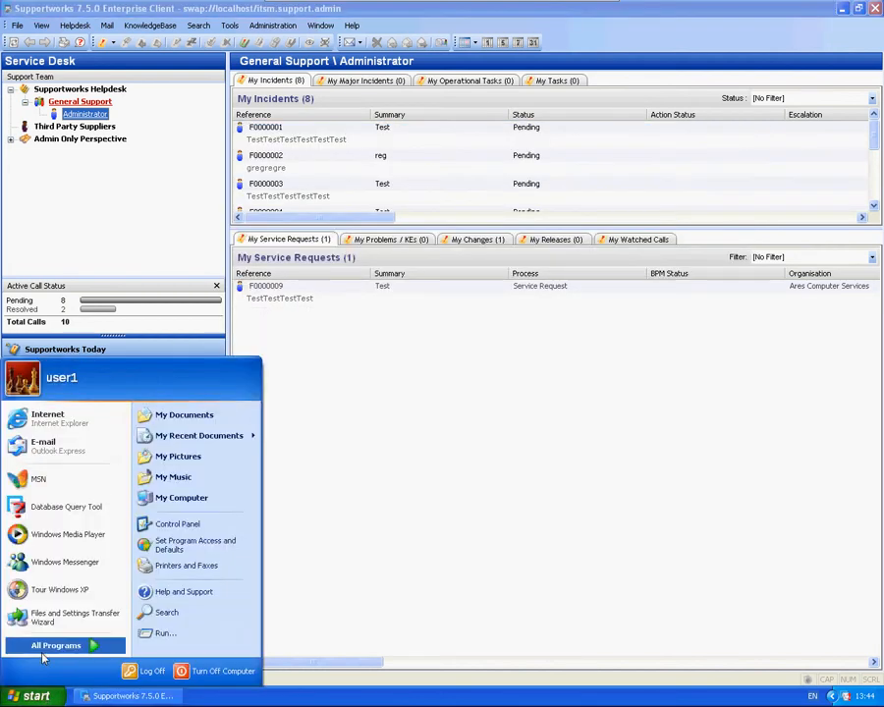
click(51, 648)
mouse_move(209, 622)
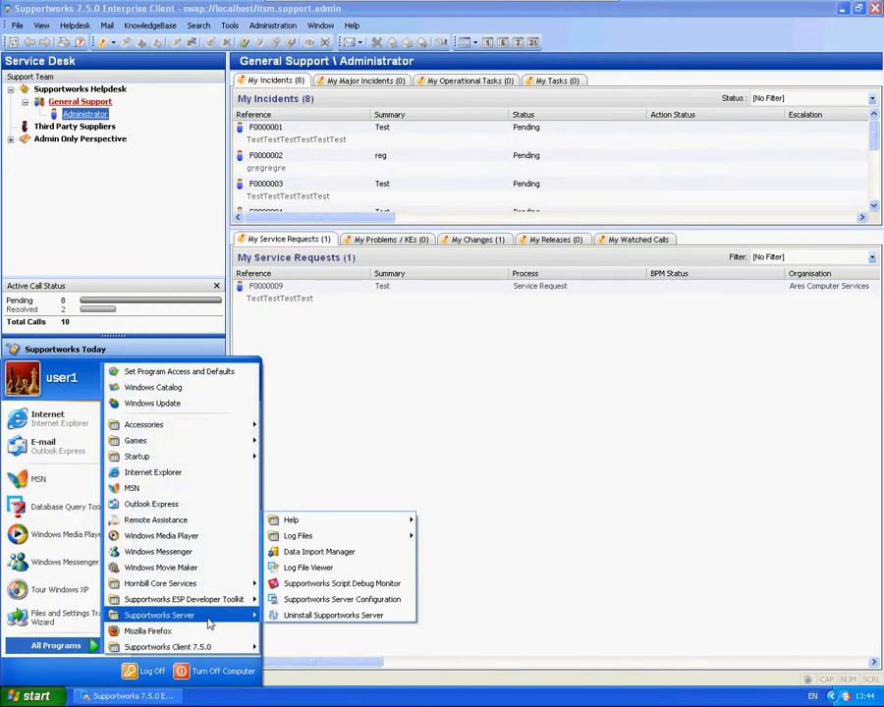
click(306, 599)
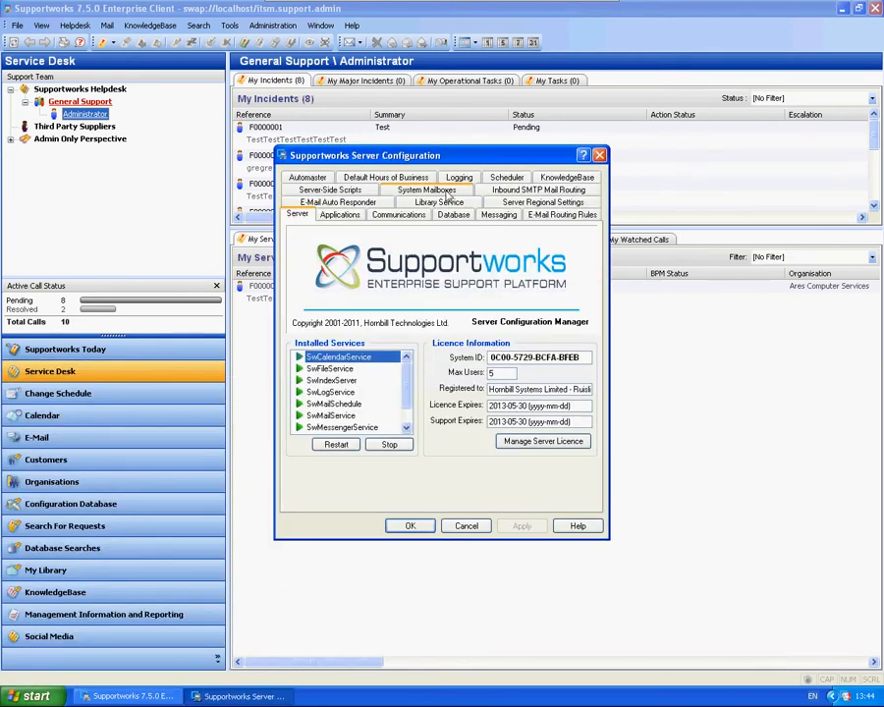
click(385, 177)
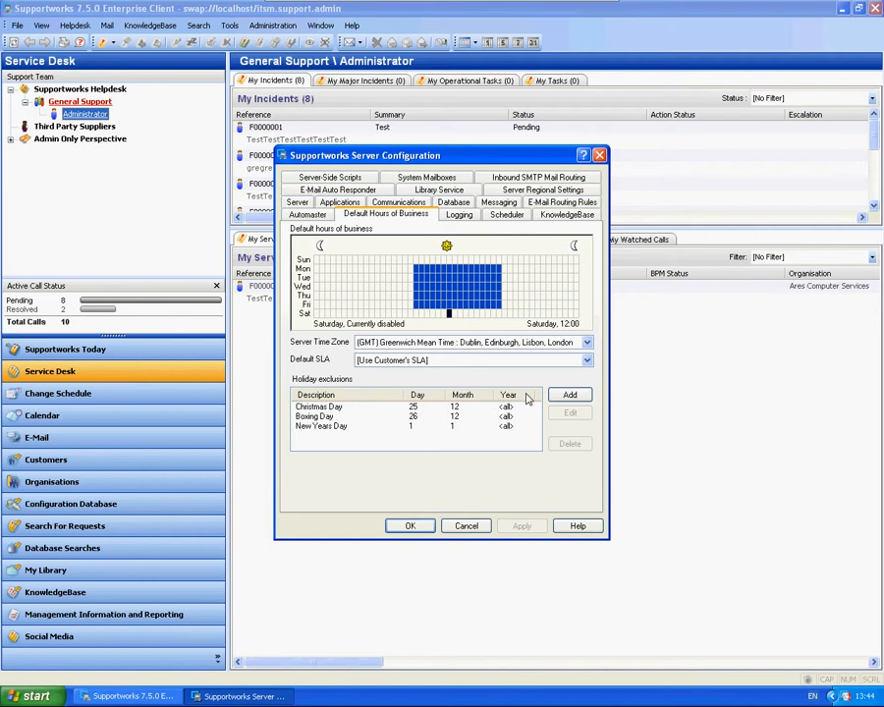
Step: Add a yearly holiday exclusion described as "Today" on 30 May to the server's default hours and save the configuration
click(569, 393)
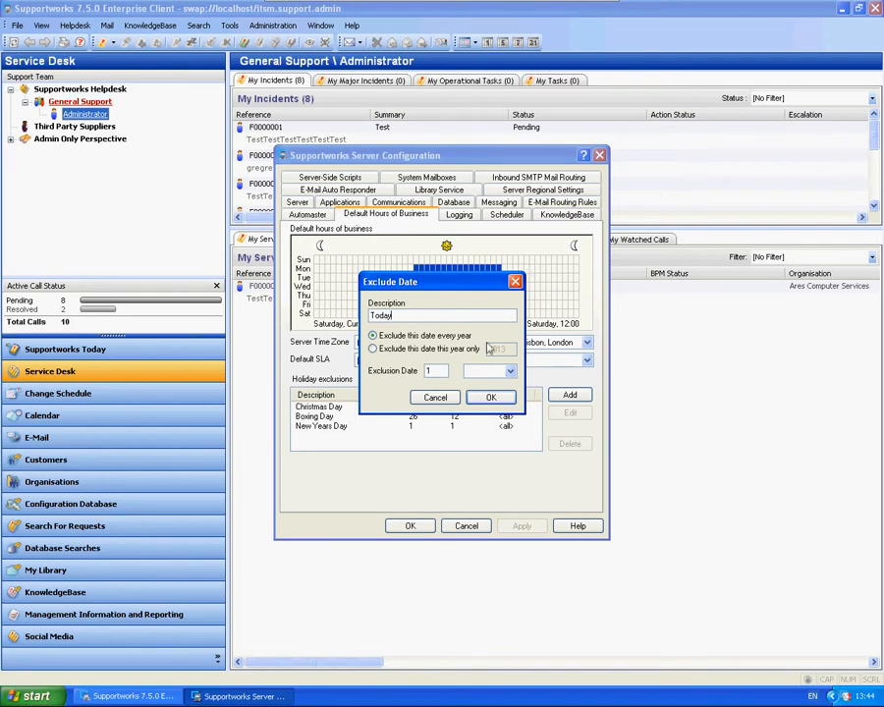
click(438, 371)
click(491, 370)
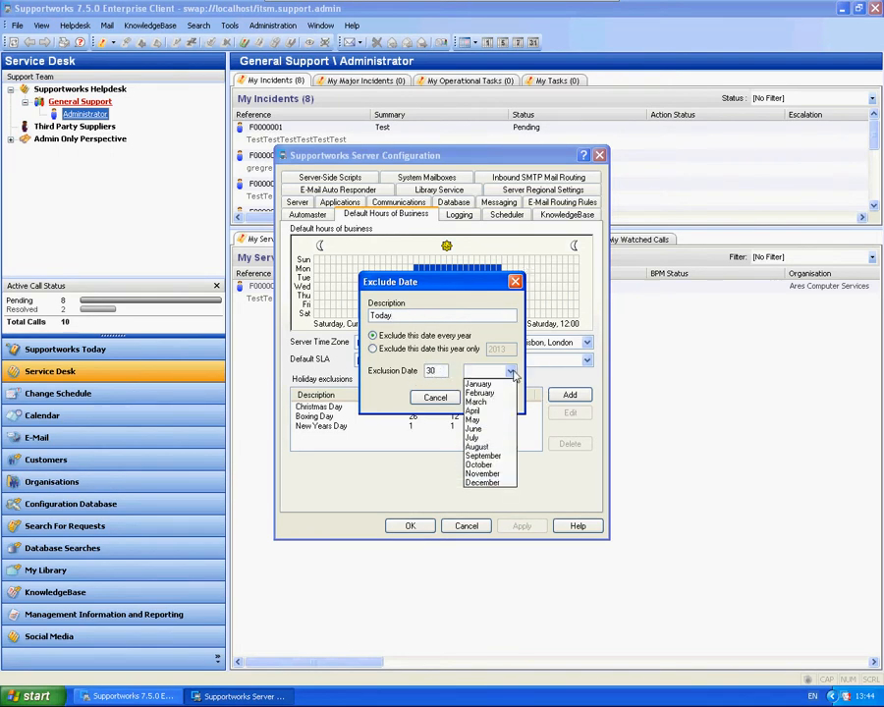
click(489, 419)
click(494, 398)
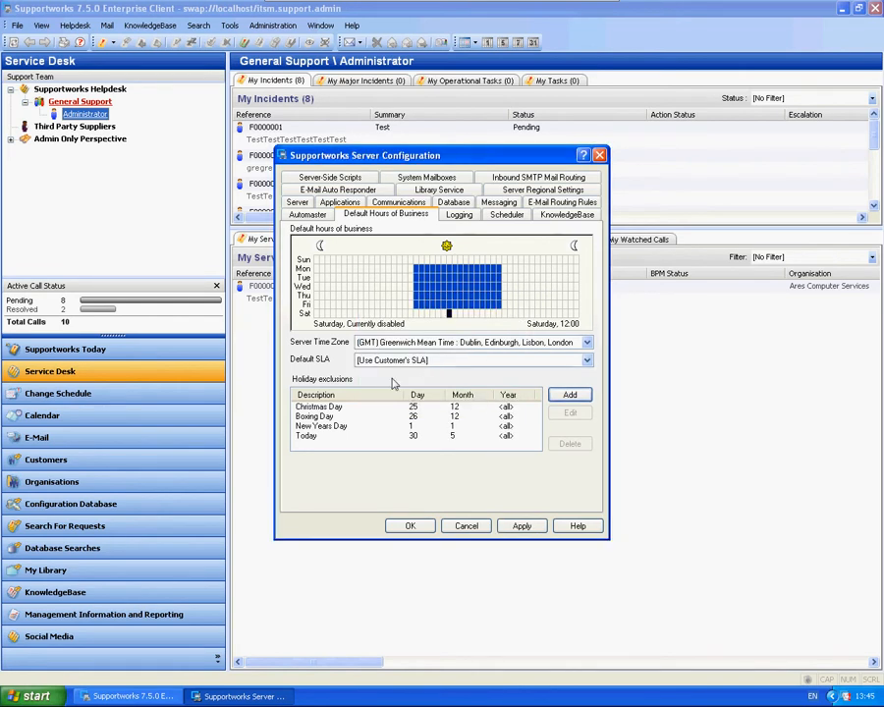
click(522, 526)
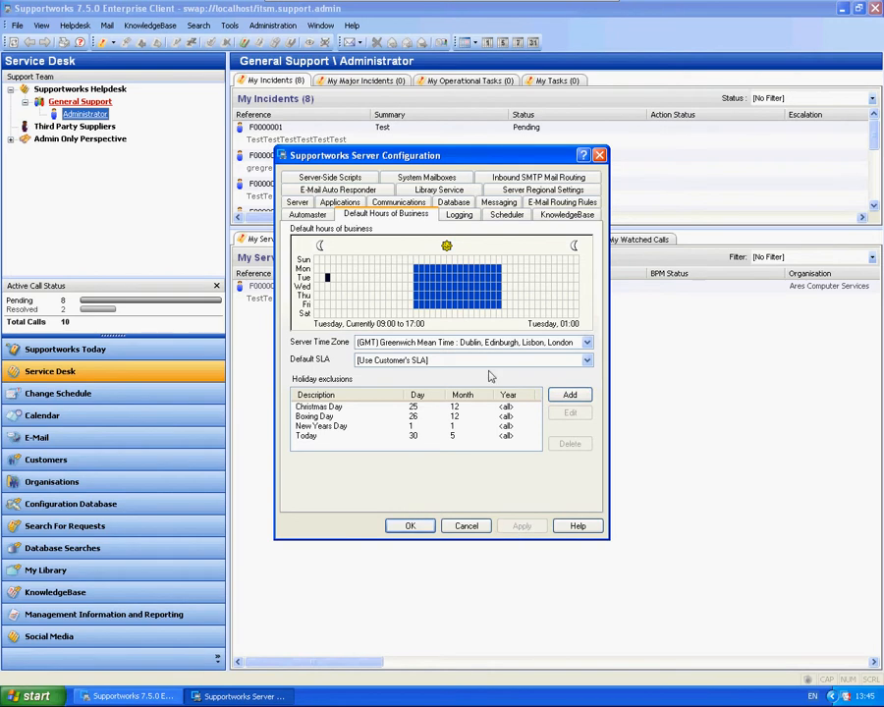
click(410, 527)
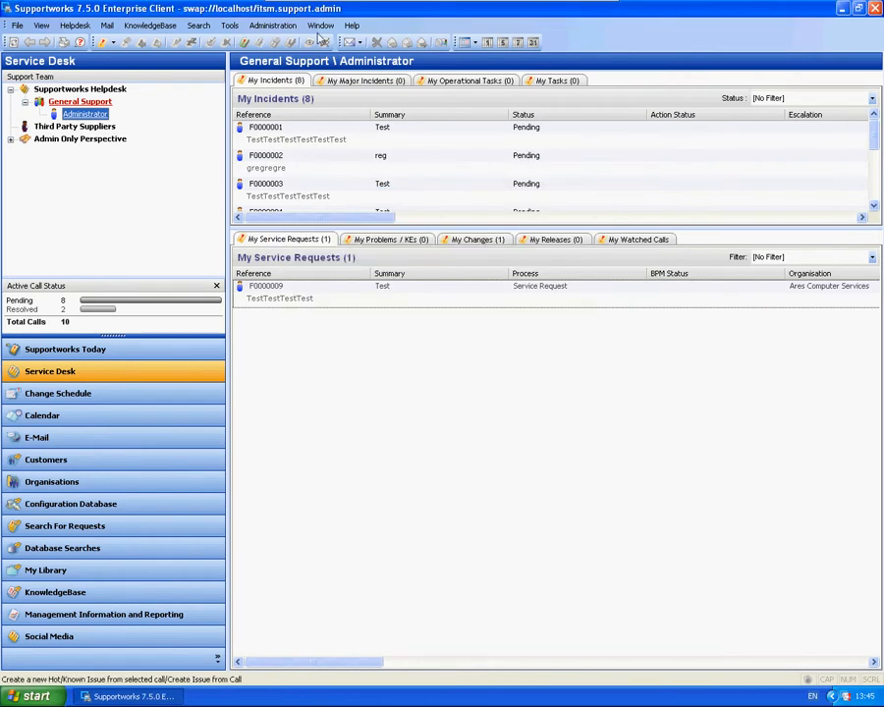
Step: Reopen the Low priority of TestSLA and check the holiday exclusions in its support hours
click(276, 26)
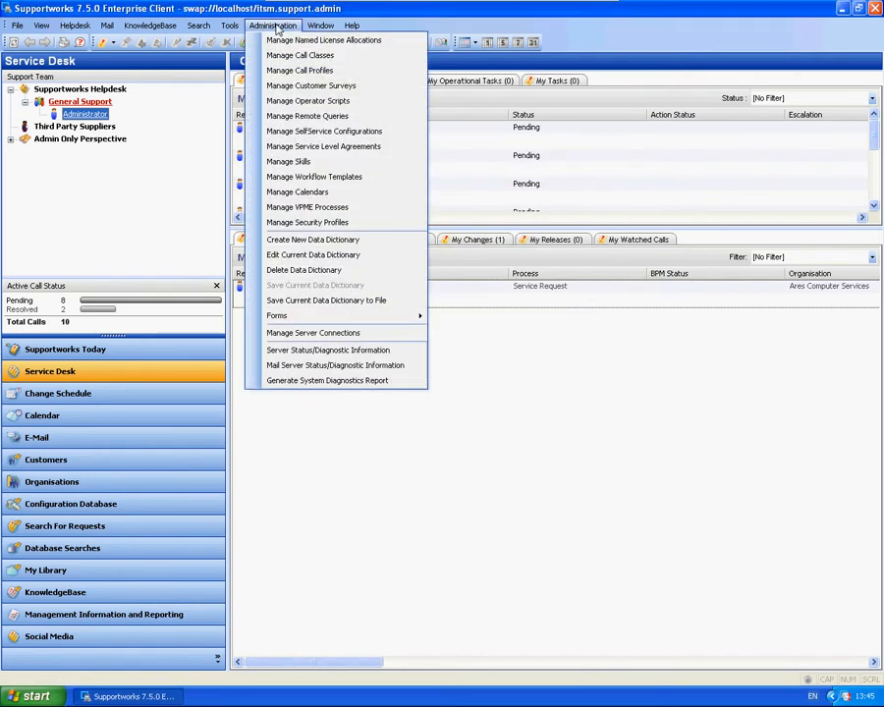
click(299, 145)
click(395, 190)
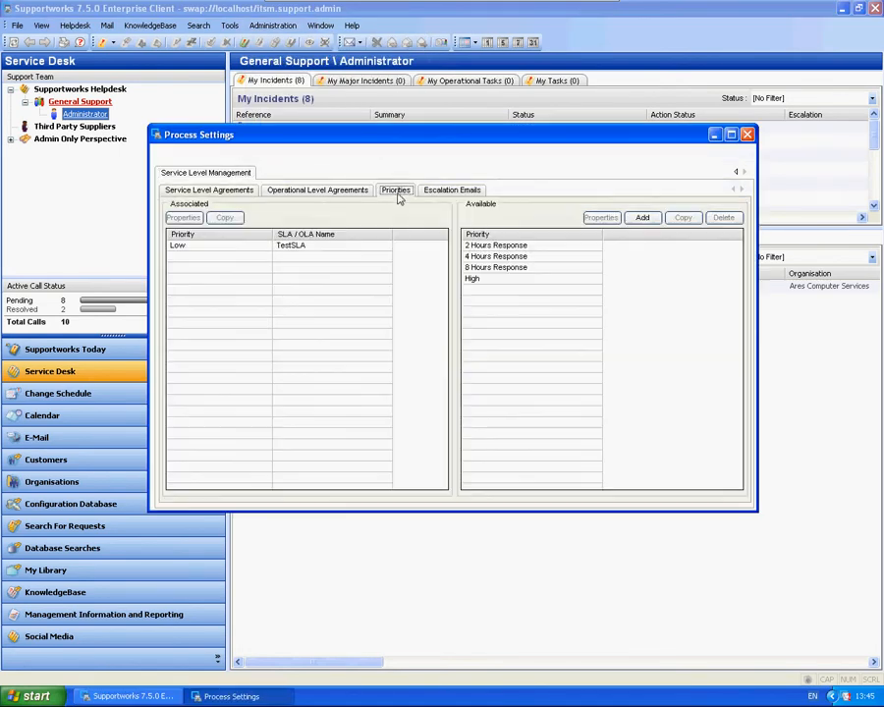
double_click(191, 245)
click(370, 204)
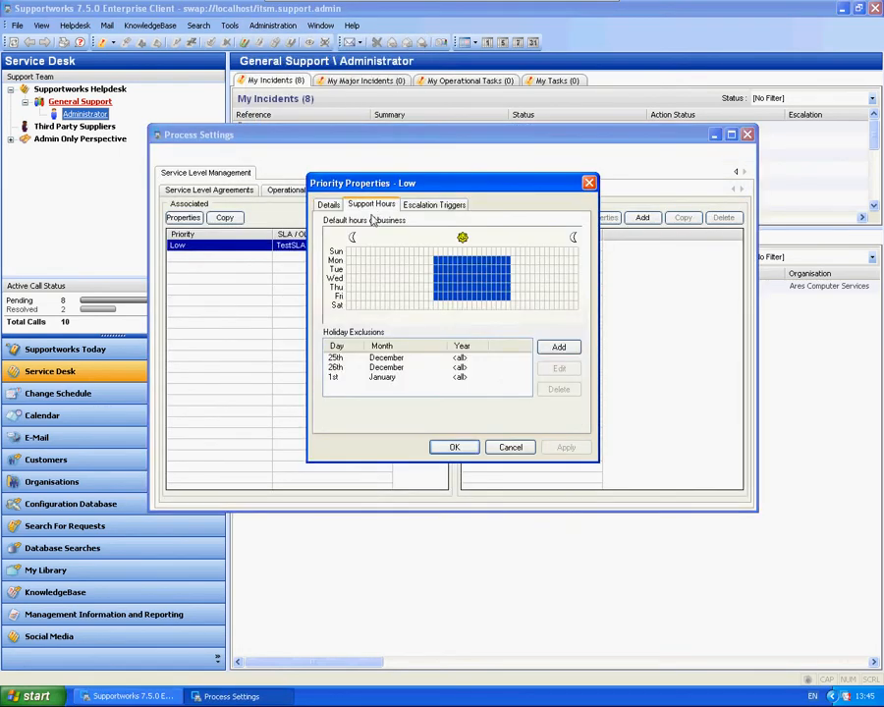
click(355, 367)
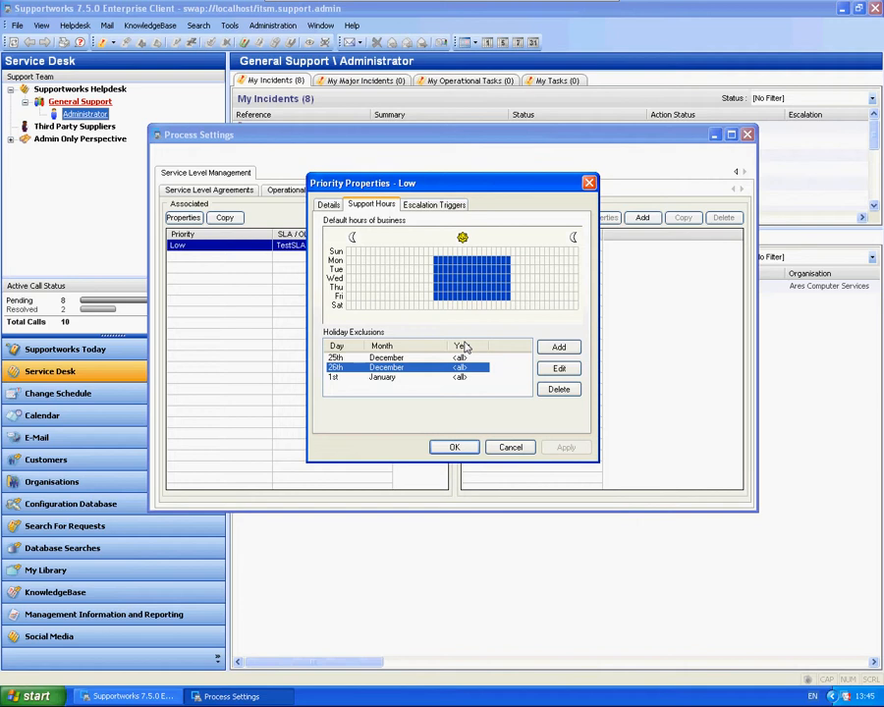
Step: Add 30 May as a yearly holiday exclusion to the Low priority and save its properties
click(553, 347)
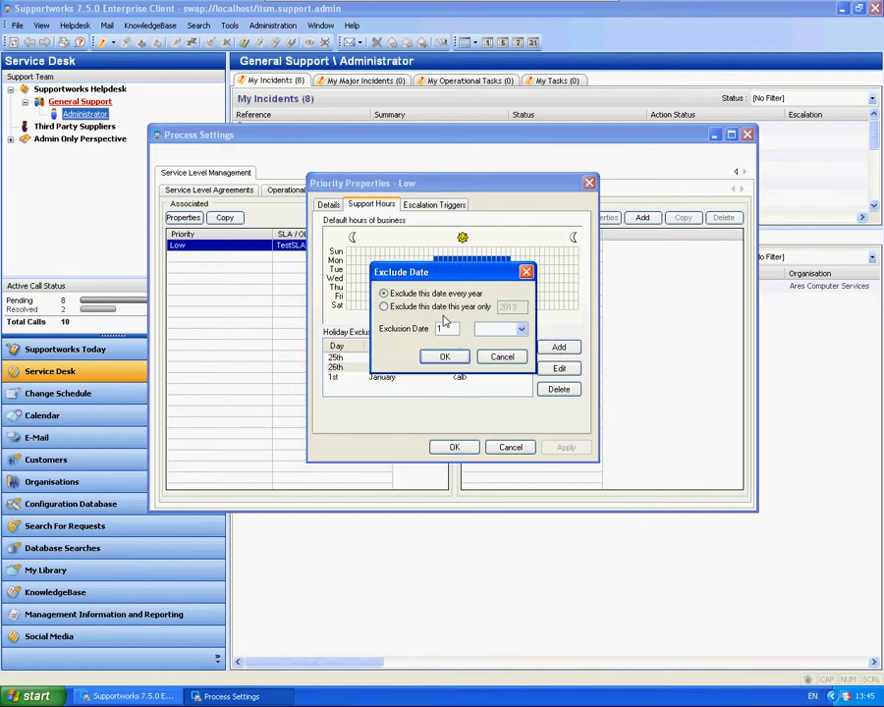
drag(447, 335, 432, 331)
text(30)
click(520, 329)
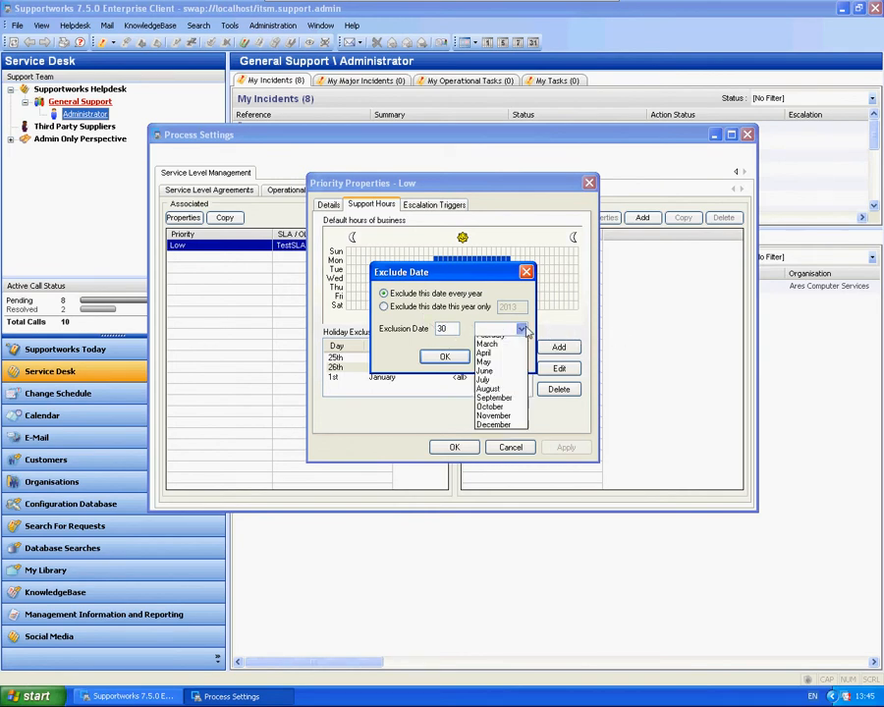
click(483, 379)
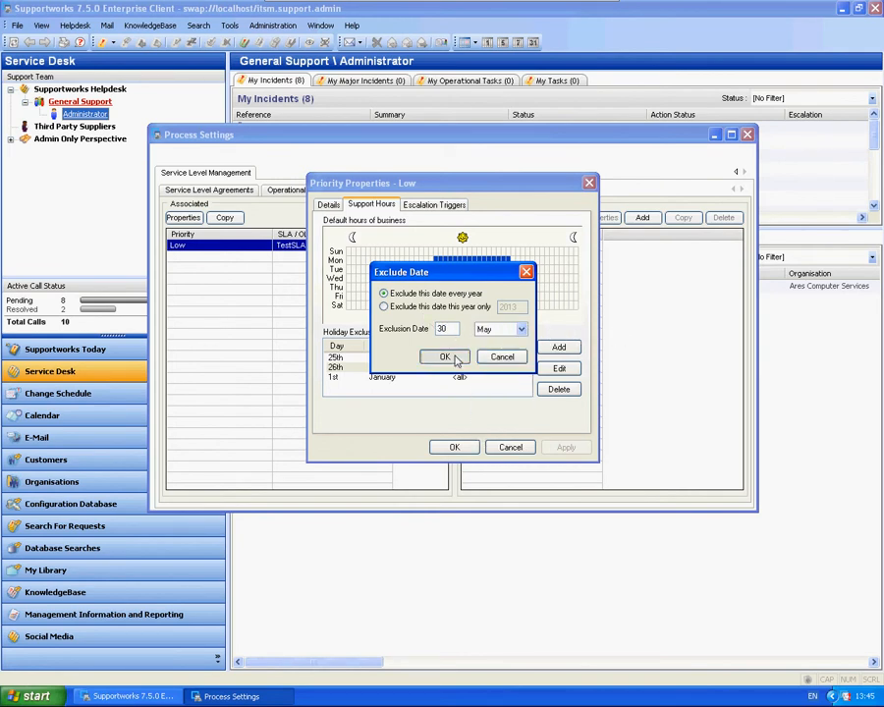
click(445, 356)
click(457, 446)
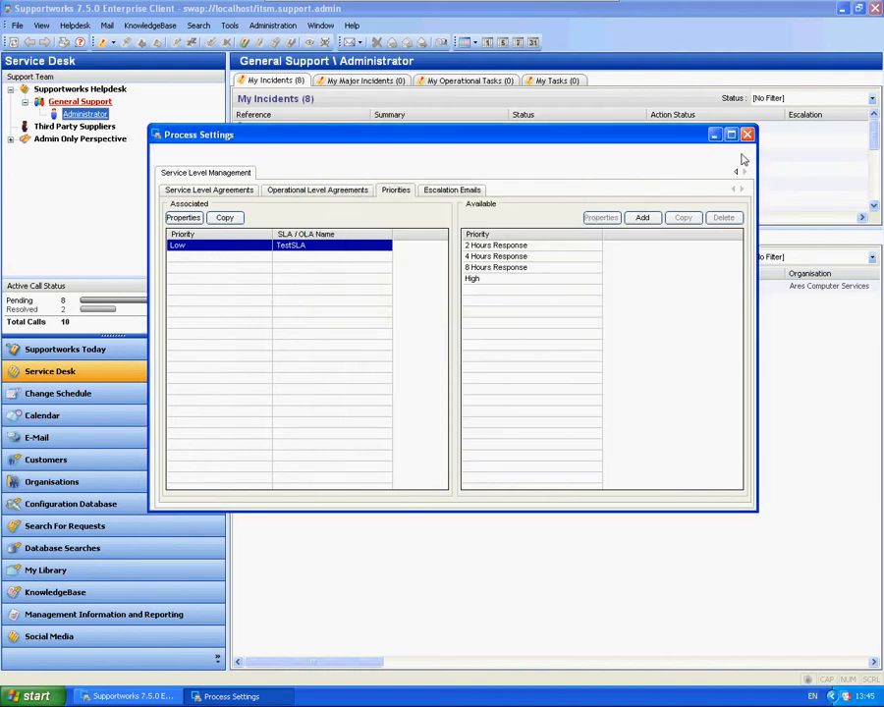
Step: Start a new priority named "Test Priority" with a response time of 3 hours and a fix time of 6 hours
click(640, 218)
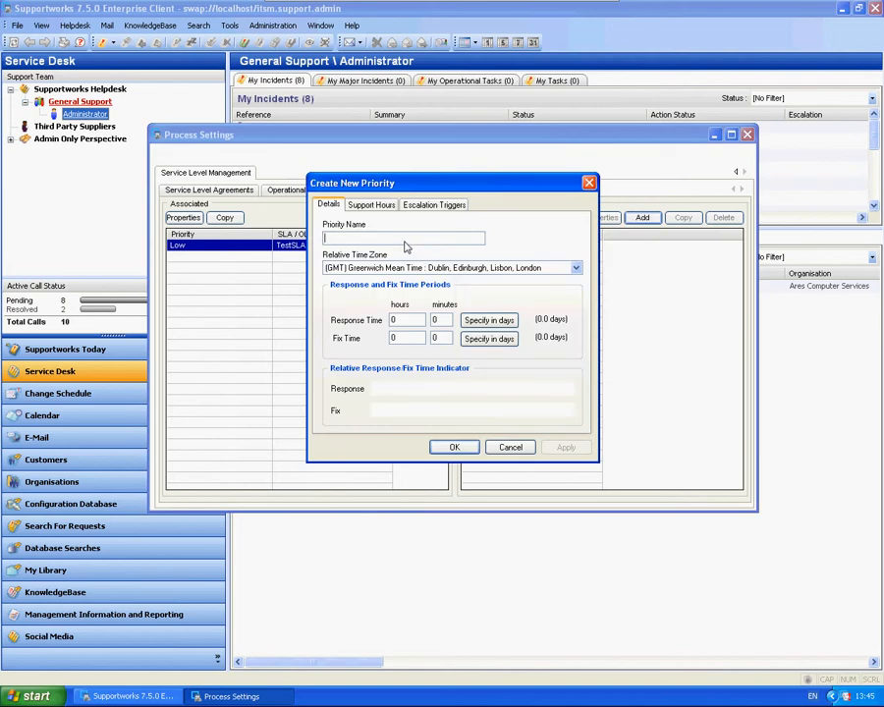
text(Test Priority)
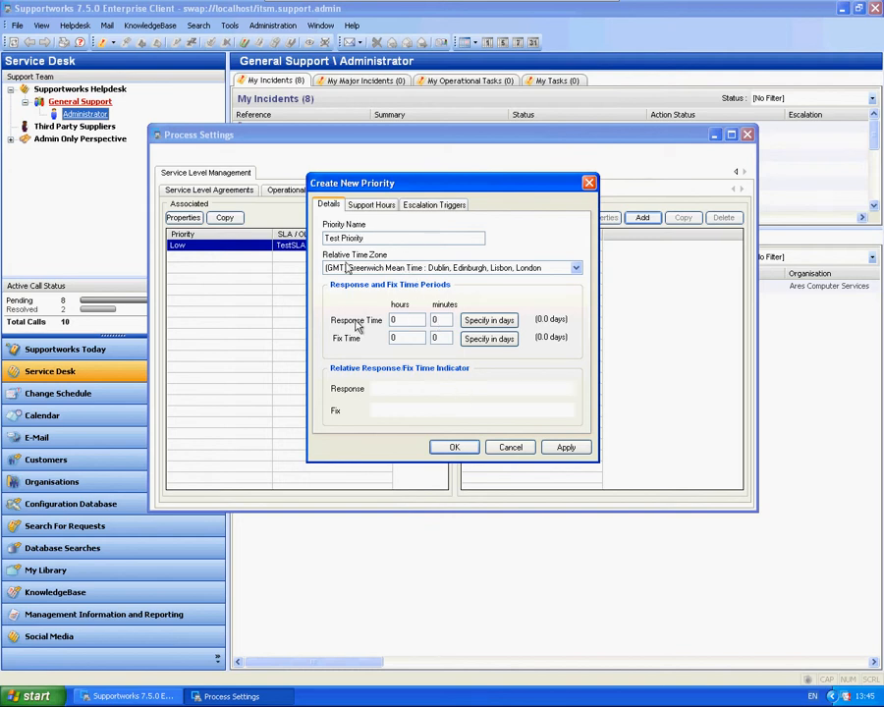
click(399, 322)
text(3)
click(399, 340)
text(6)
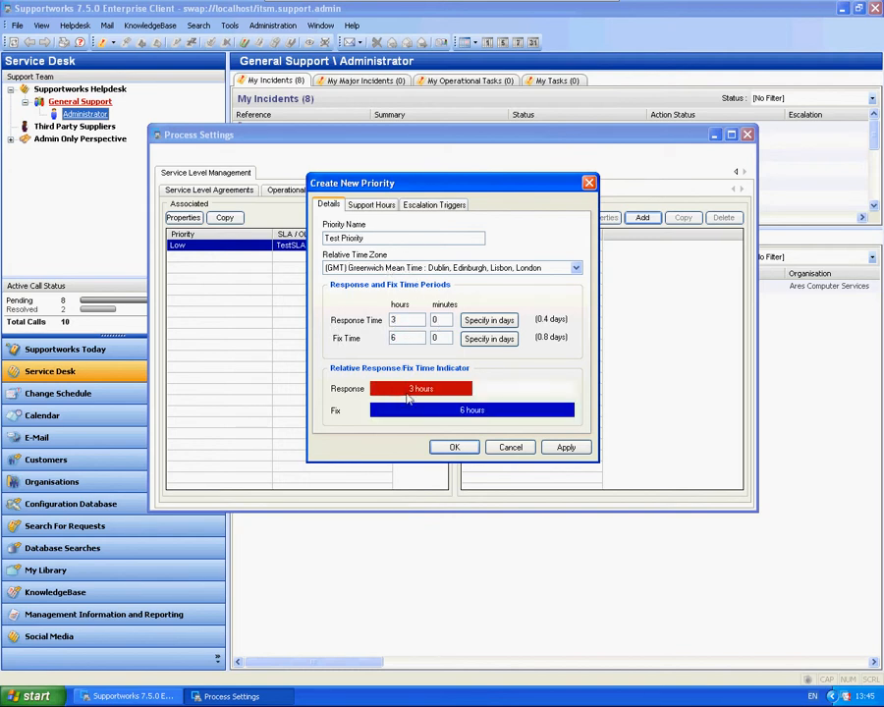
Step: Save the new priority, then reopen Test Priority and check the holiday exclusions in its support hours
click(567, 447)
click(467, 449)
double_click(487, 290)
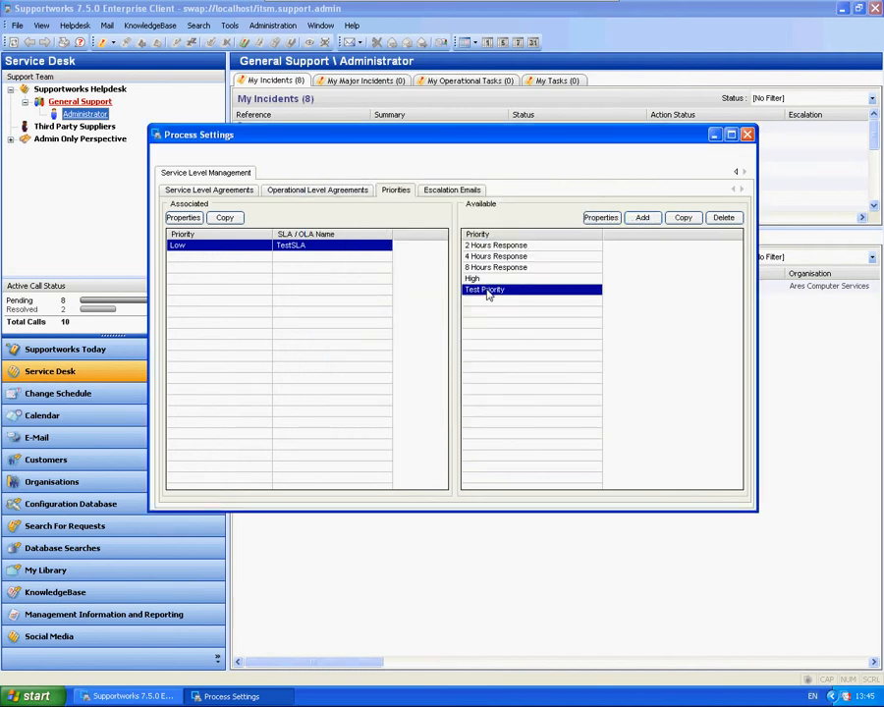
click(371, 205)
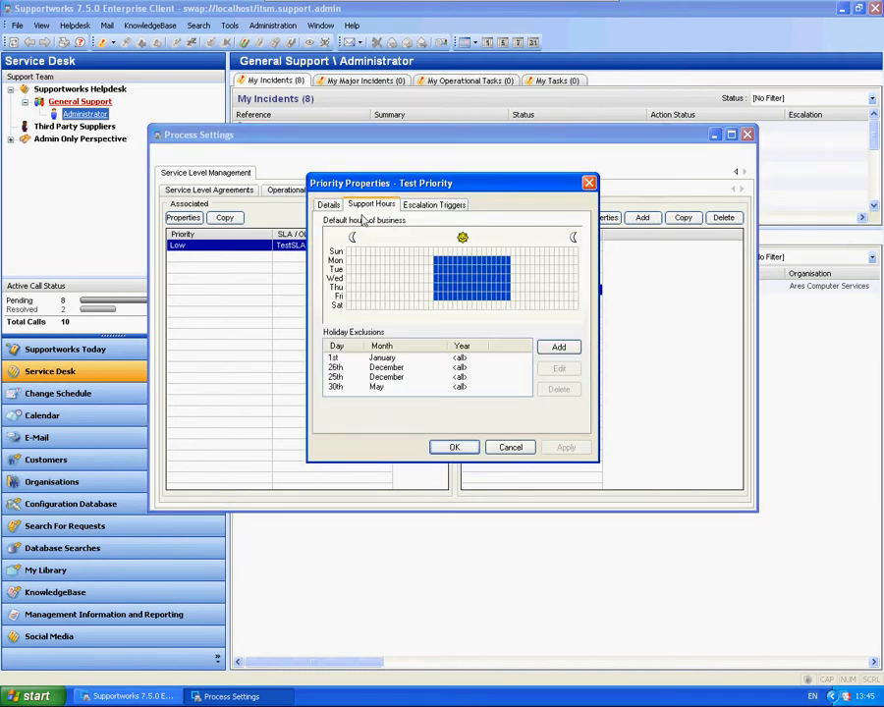
click(388, 386)
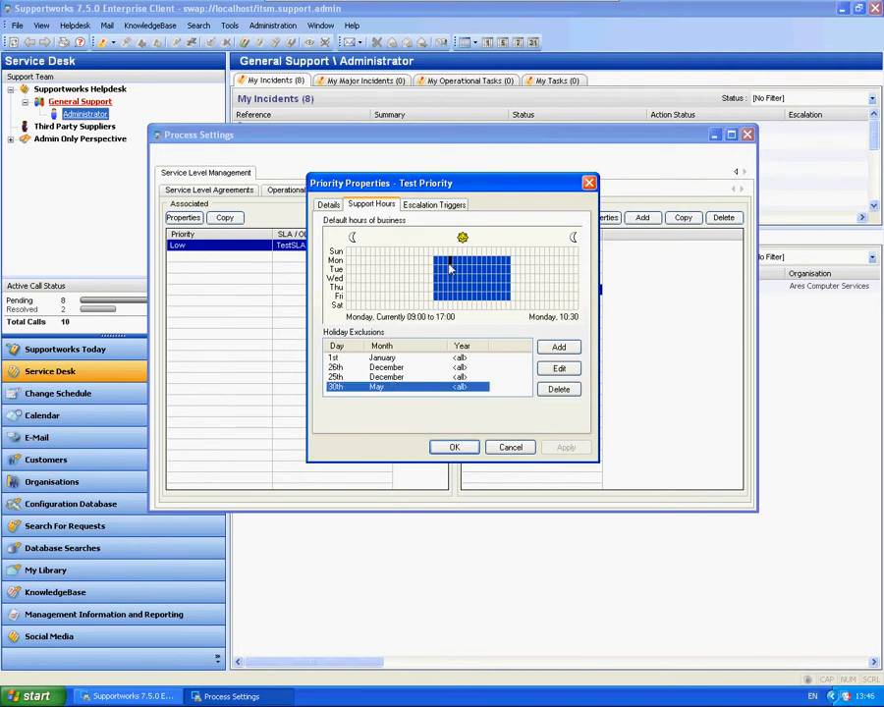
click(457, 444)
click(744, 134)
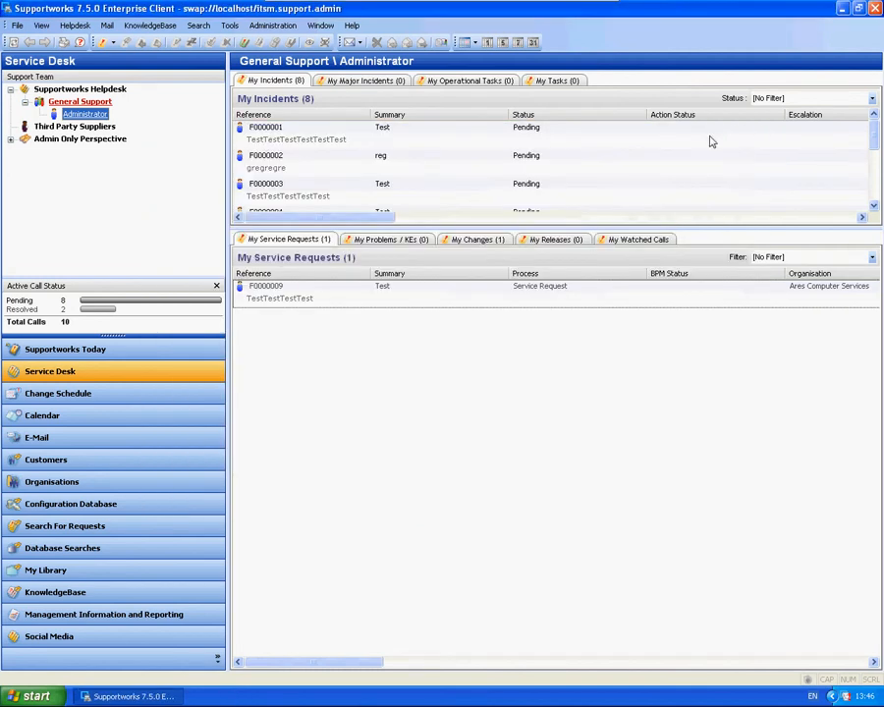
click(111, 42)
click(117, 57)
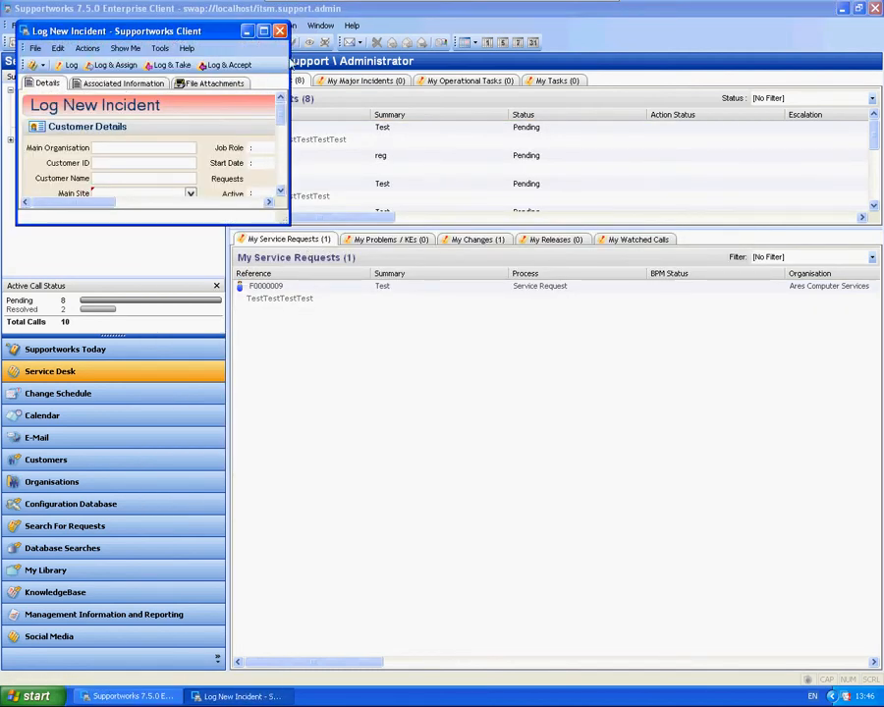
click(280, 30)
Step: Associate Test Priority with the TestSLA service level agreement
click(282, 27)
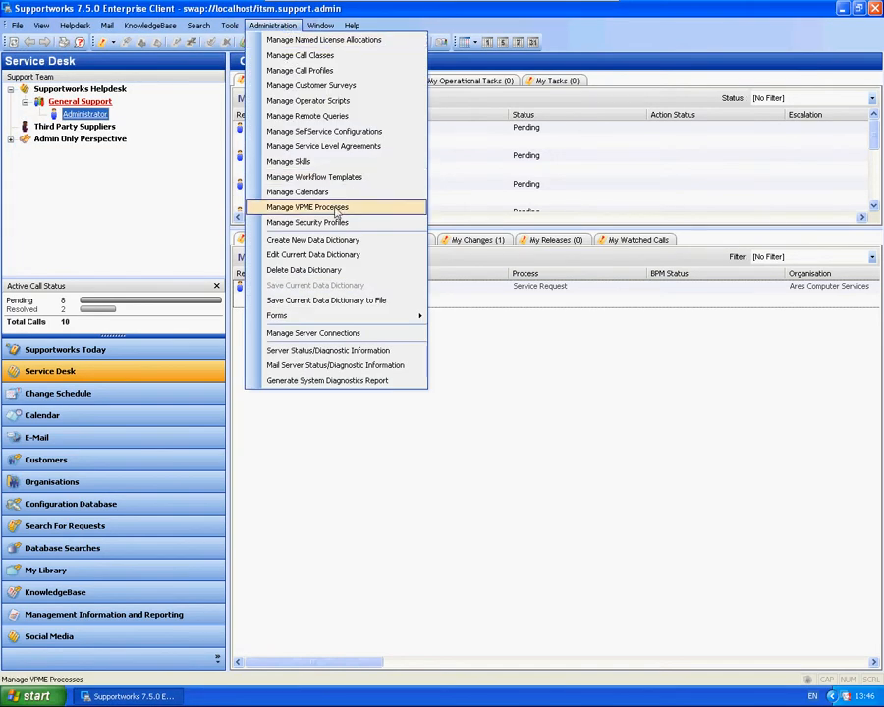
click(329, 148)
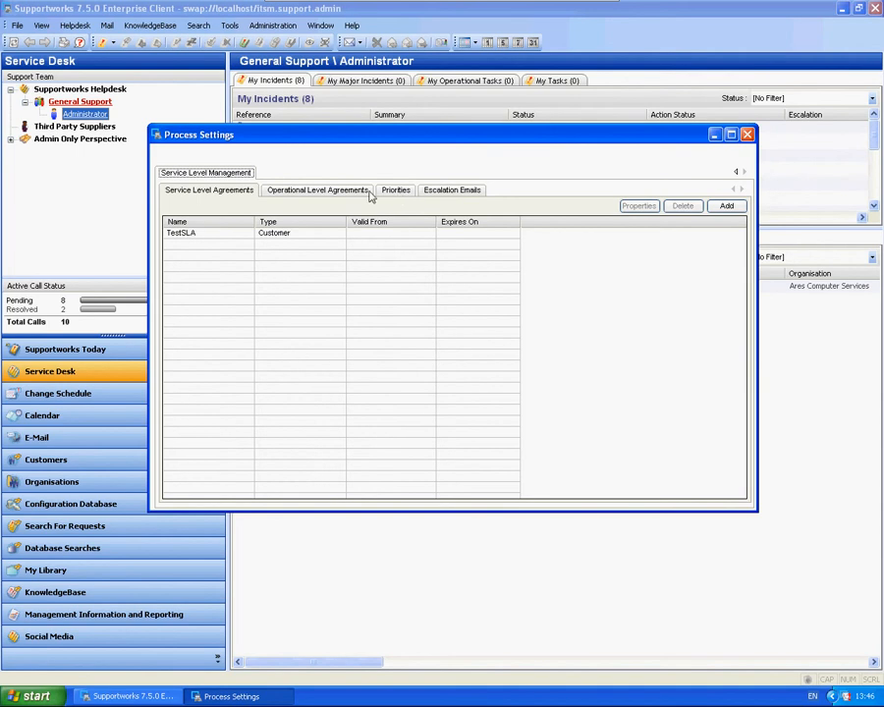
double_click(220, 231)
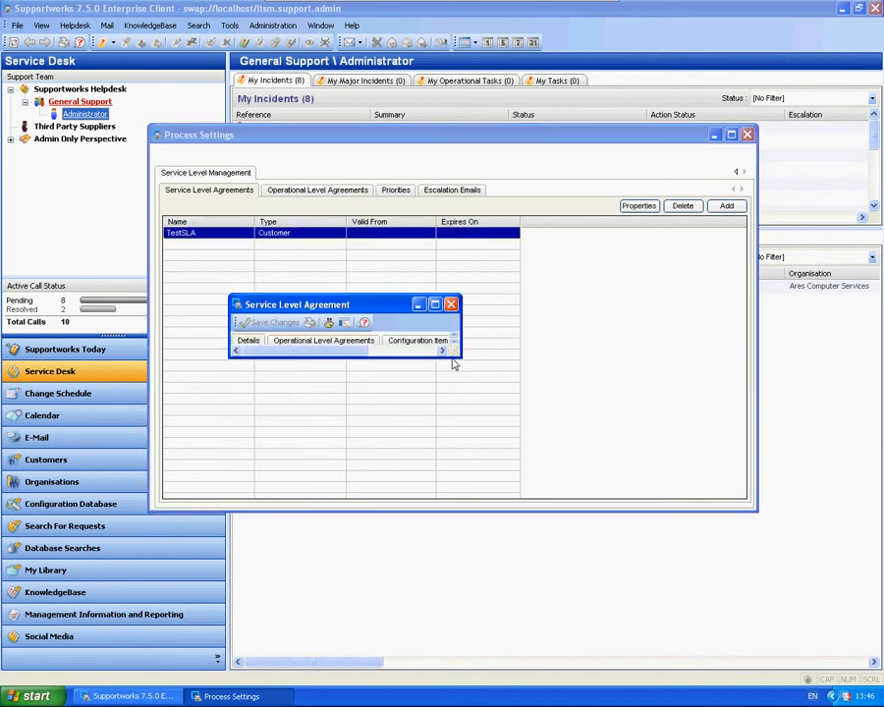
drag(454, 363, 708, 559)
click(360, 451)
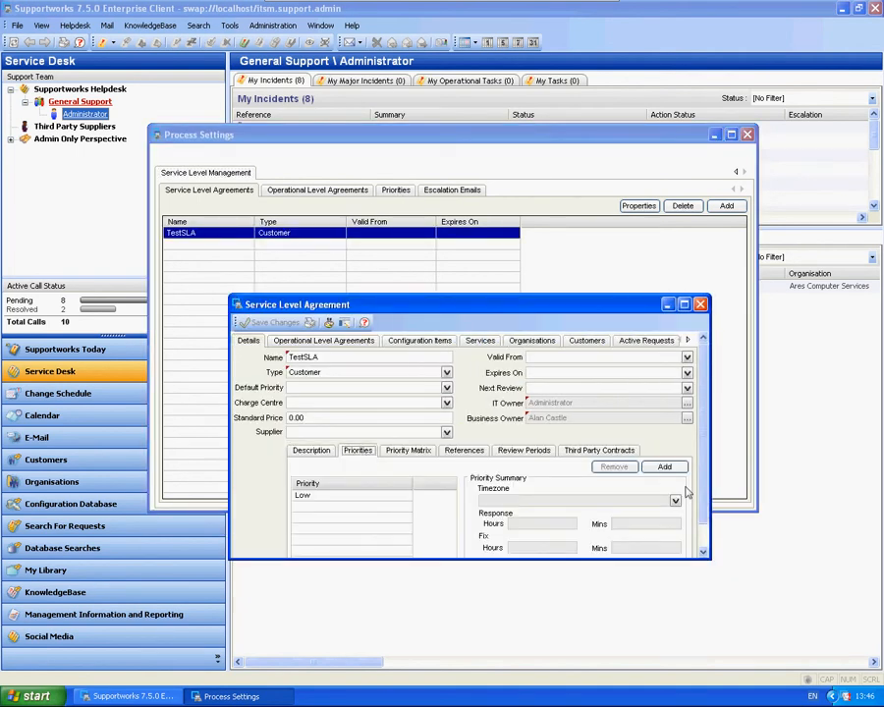
click(664, 466)
drag(567, 473, 700, 581)
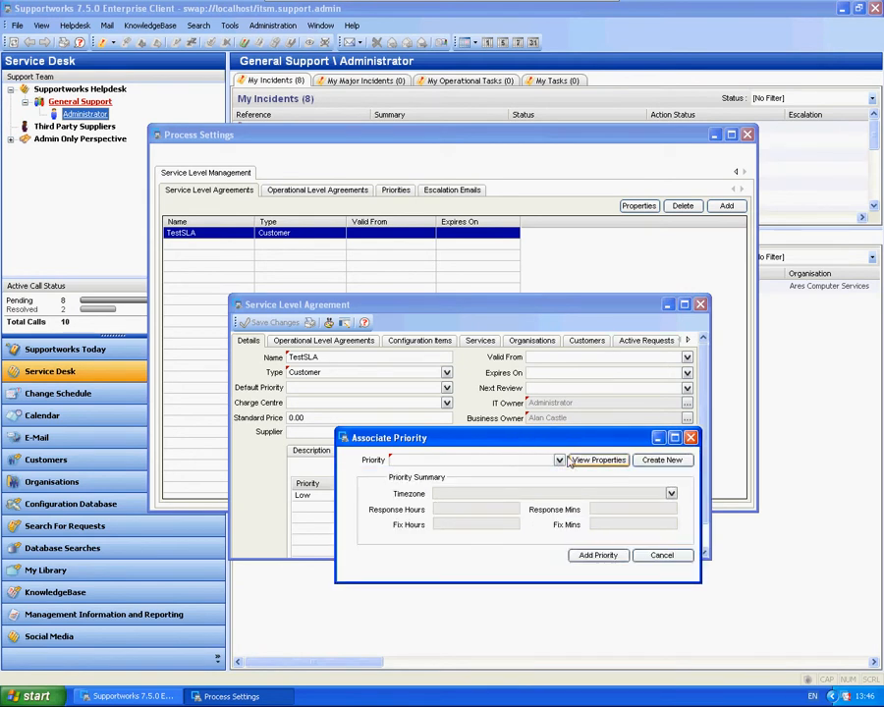
click(559, 460)
click(412, 509)
click(599, 555)
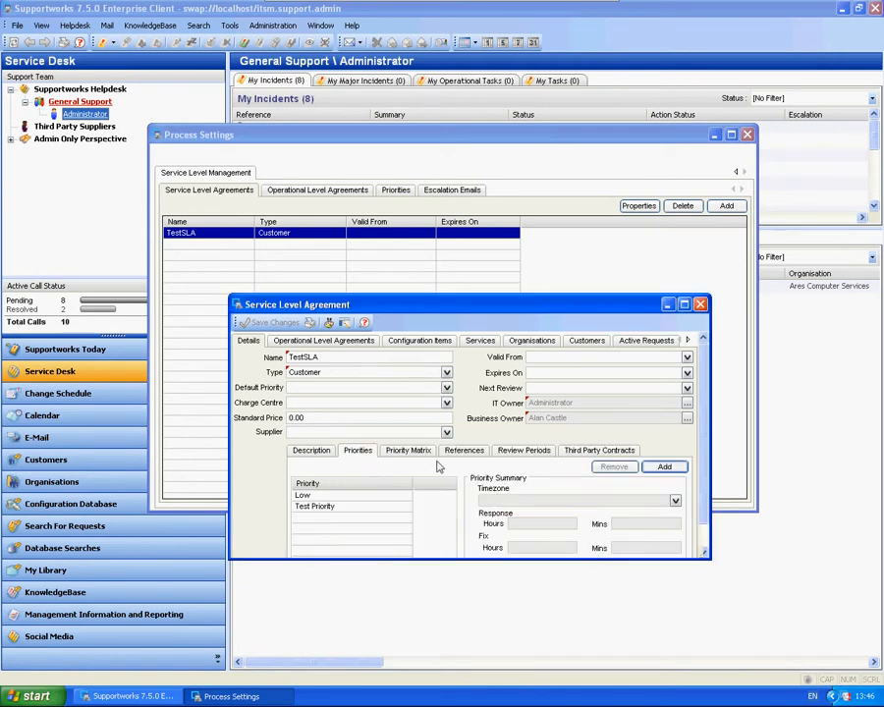
click(700, 304)
click(747, 135)
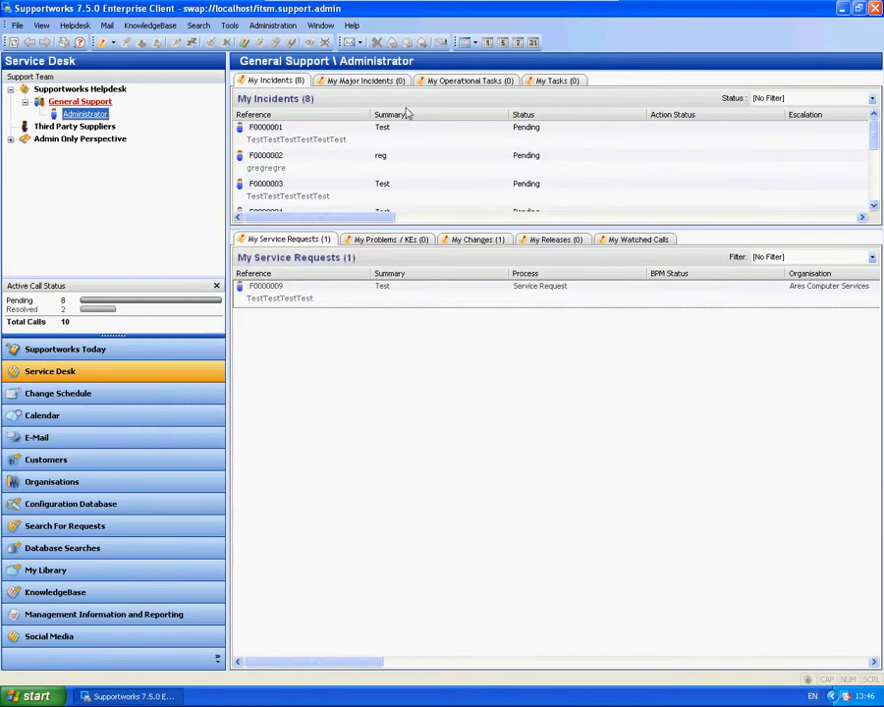
Step: Start a new incident, look up the customer by name and acknowledge the VIP notice
click(113, 43)
click(130, 57)
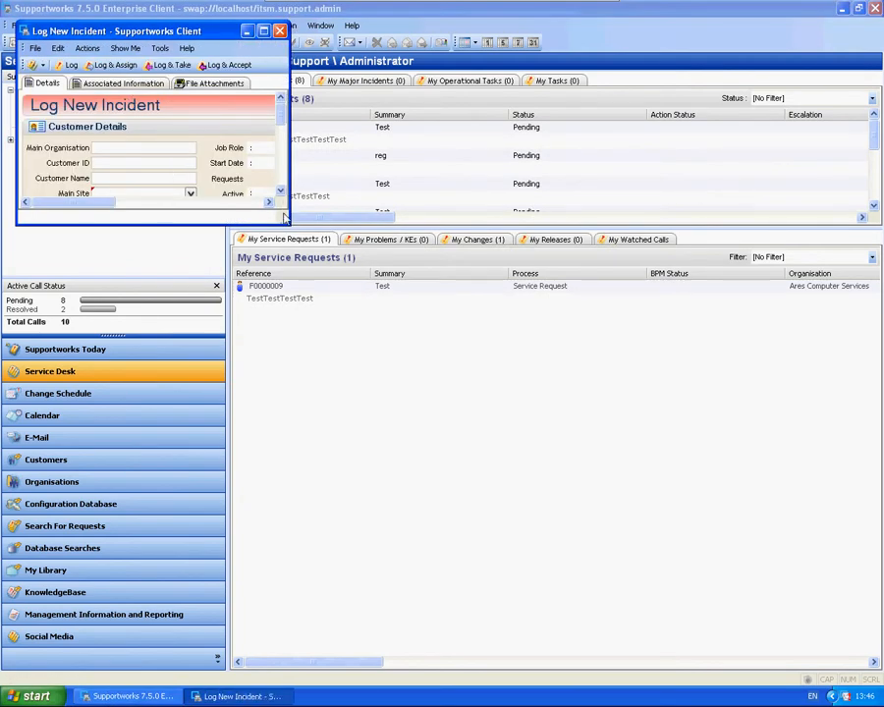
drag(458, 226, 706, 541)
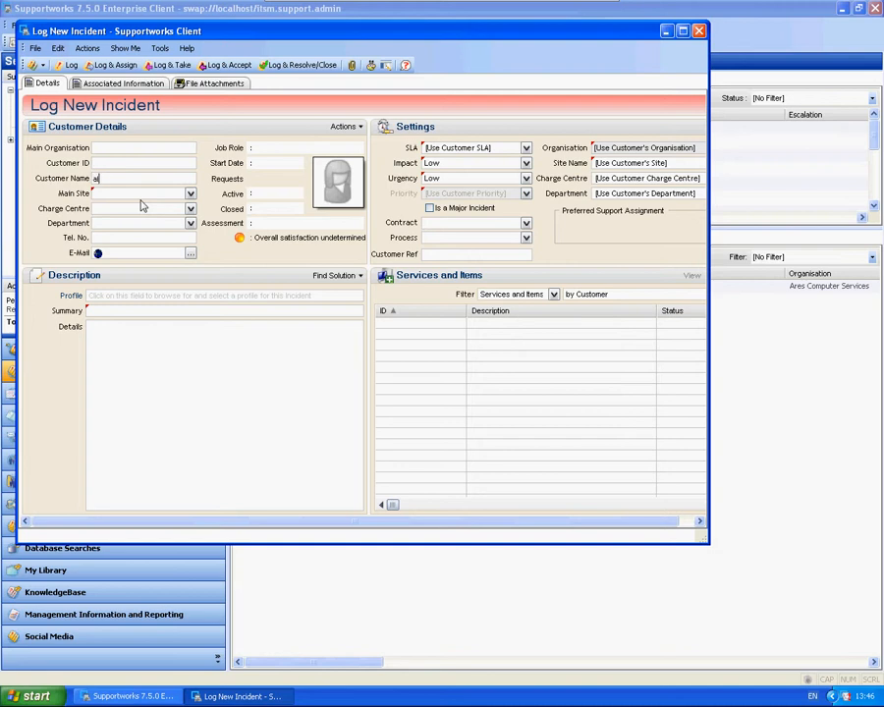
text(as)
key(Return)
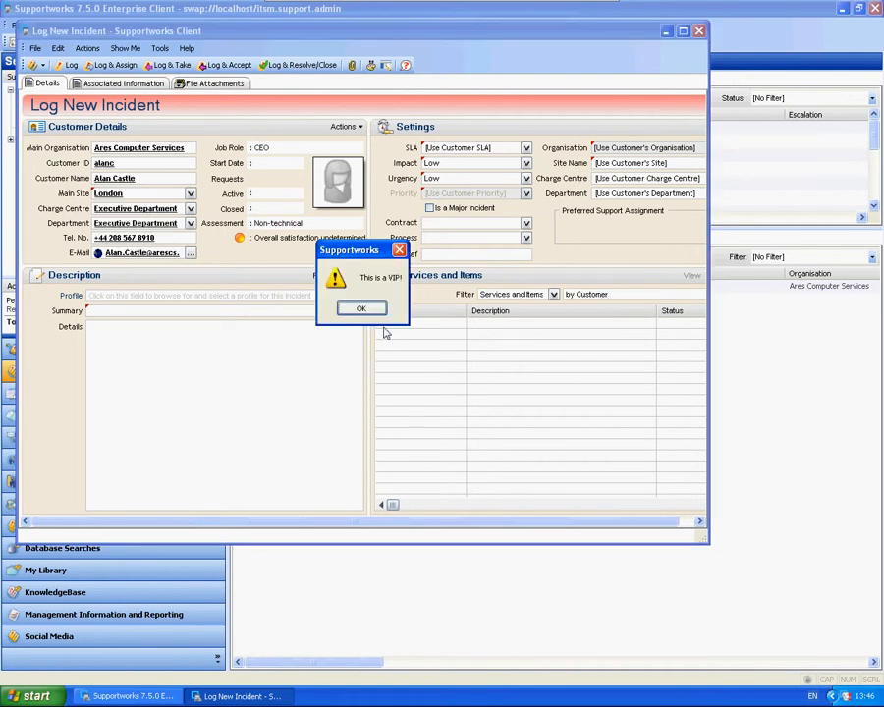
click(361, 307)
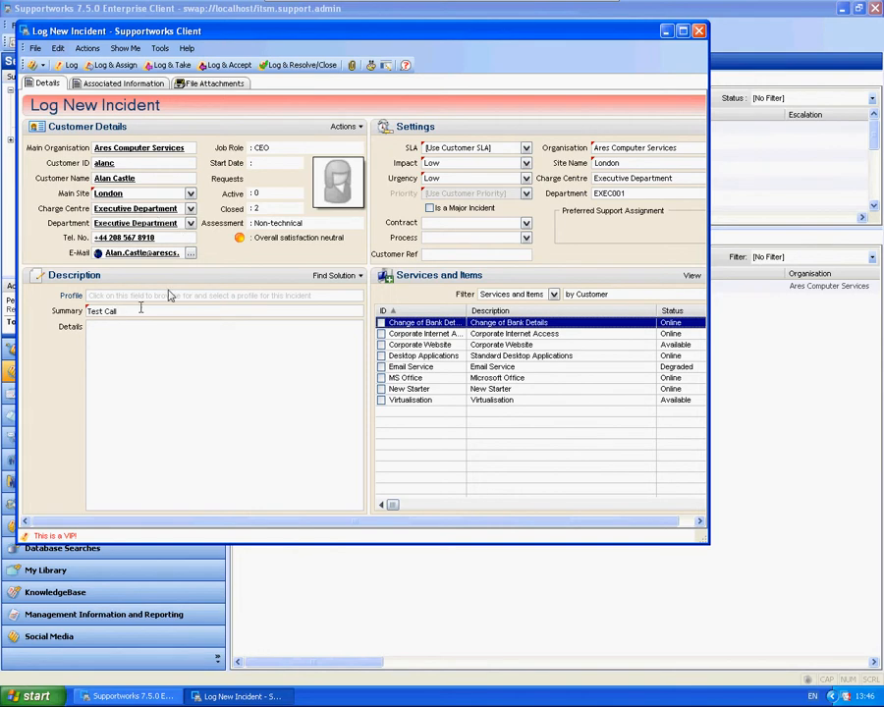
Step: Enter "Test Call" as the incident's summary and copy it into the details
key(ctrl+a)
key(ctrl+c)
key(Tab)
key(ctrl+v)
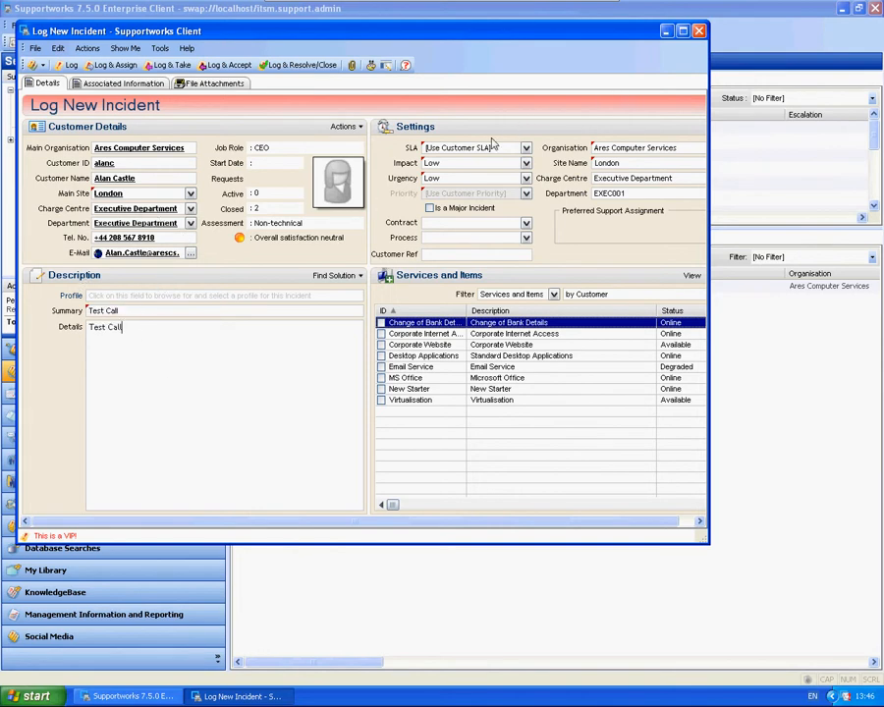
Step: Set the incident's SLA to TestSLA and its priority to Test Priority
click(526, 147)
click(528, 161)
click(444, 189)
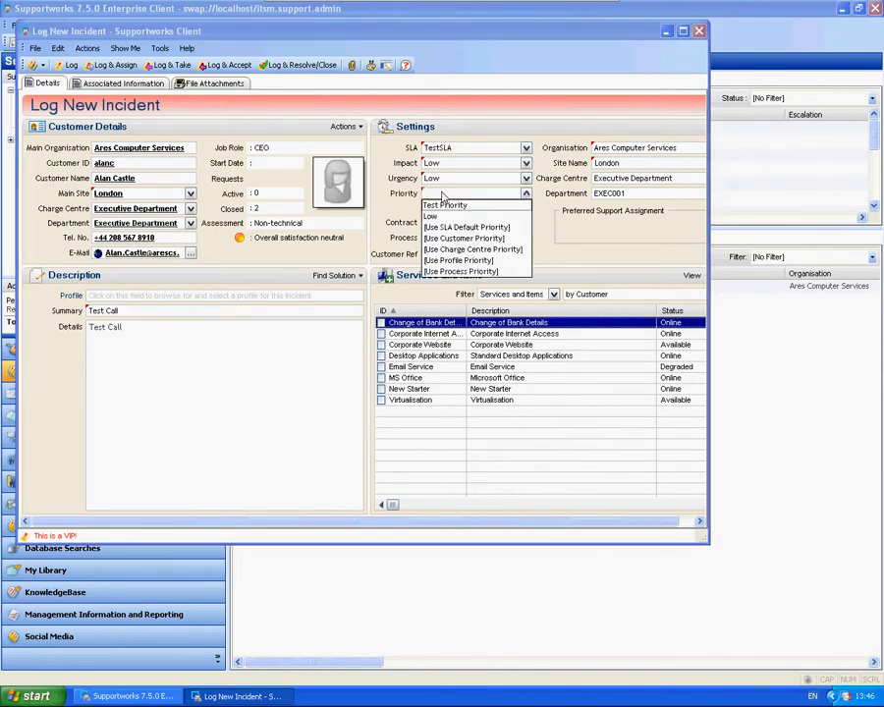
click(447, 203)
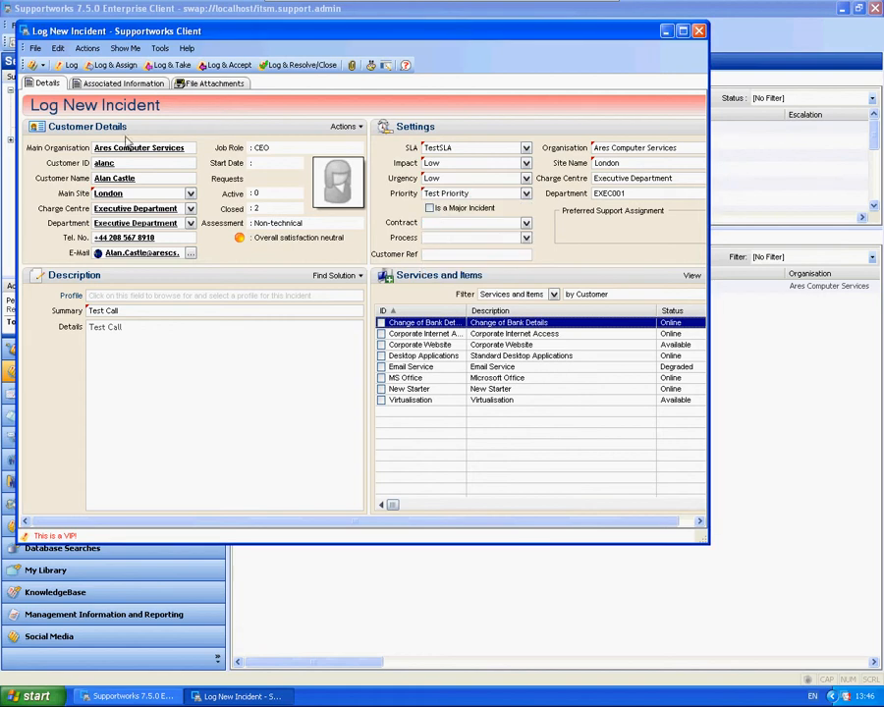
Step: Log and take the incident, check its expected response and fix times, and dismiss the confirmation without opening the call details
click(169, 64)
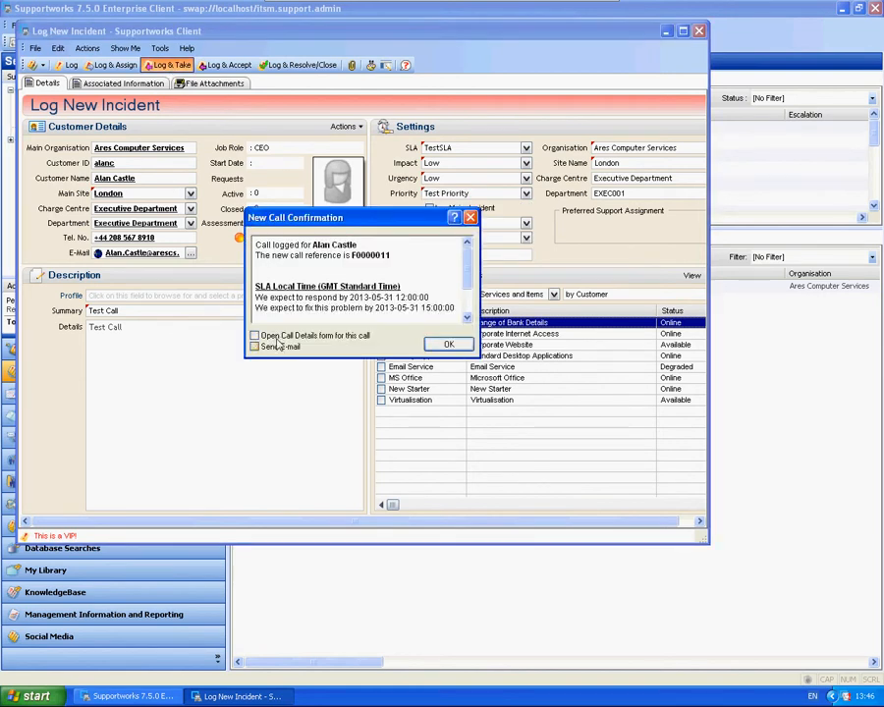
click(255, 336)
click(254, 346)
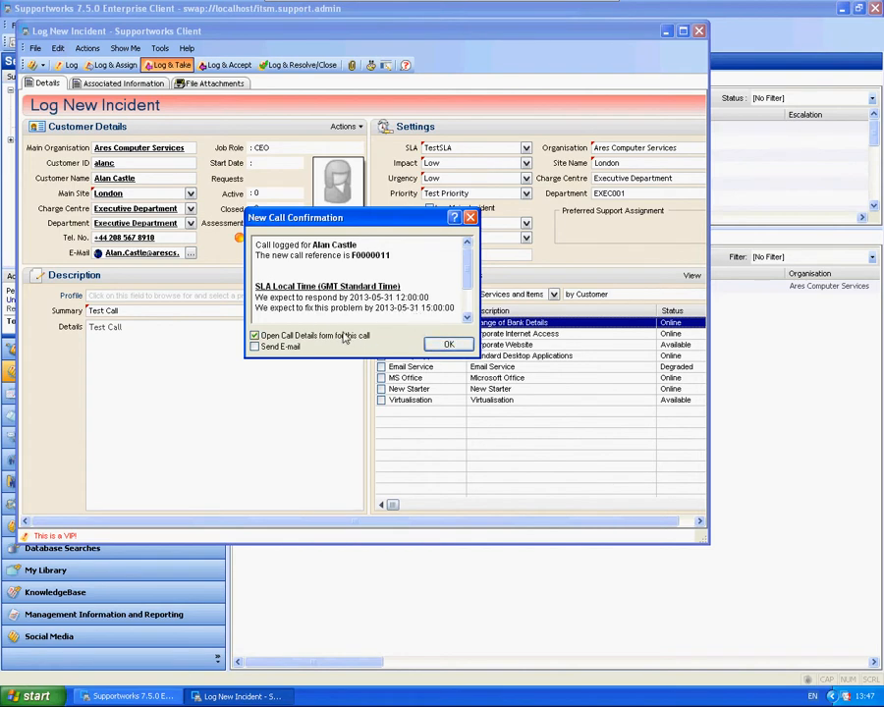
click(339, 335)
click(445, 345)
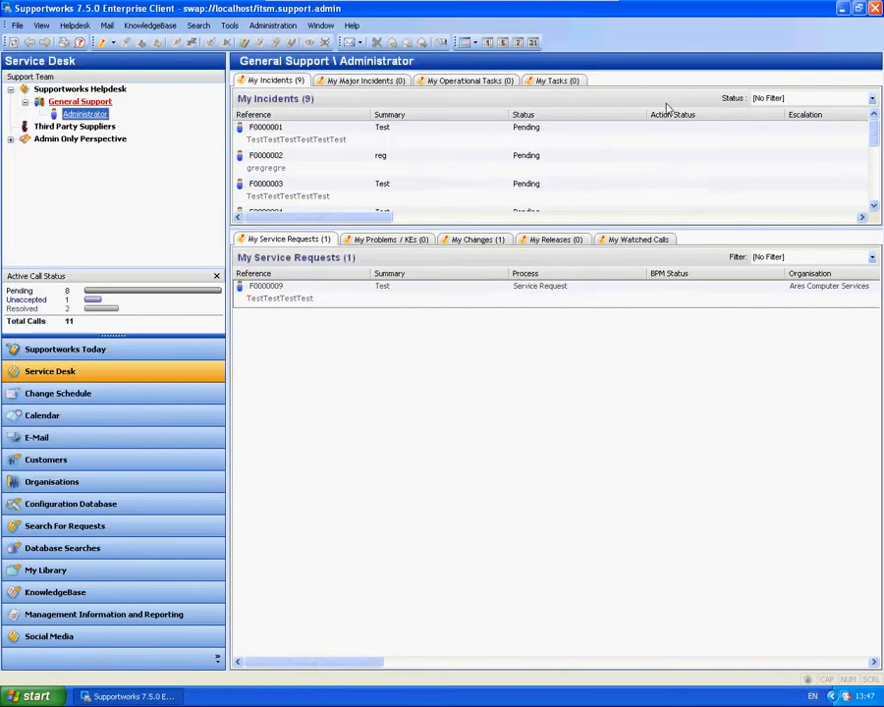
Step: Reopen the properties of Test Priority under TestSLA and check its response and fix times
click(272, 24)
click(327, 147)
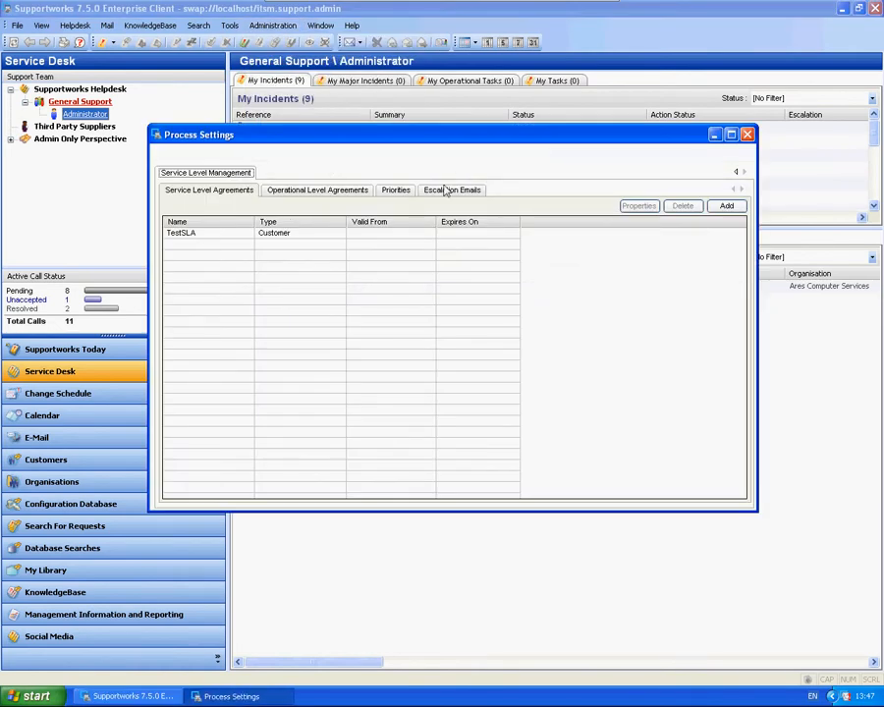
click(395, 191)
double_click(202, 256)
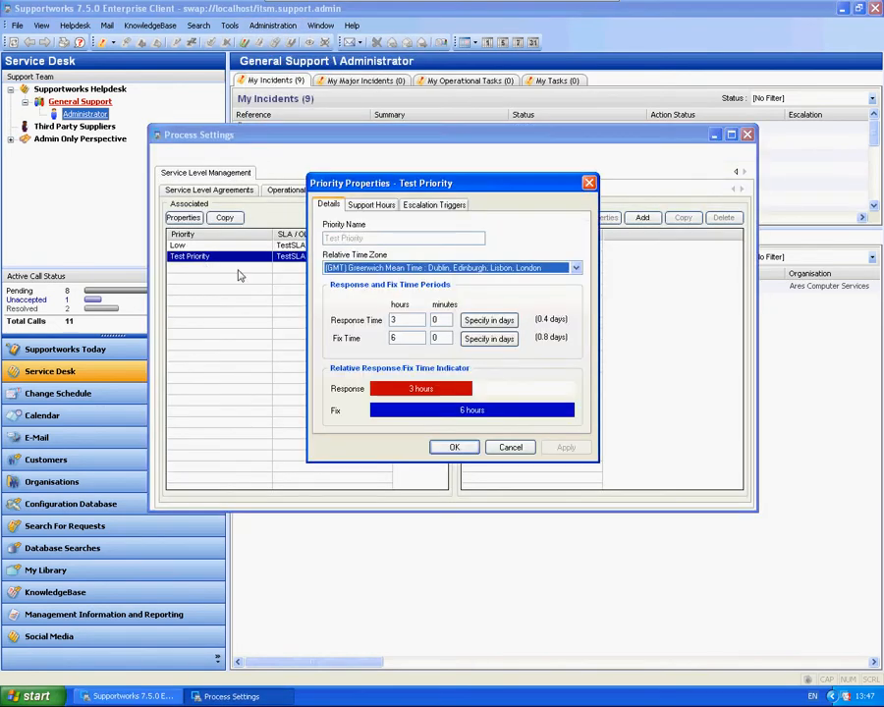
click(407, 322)
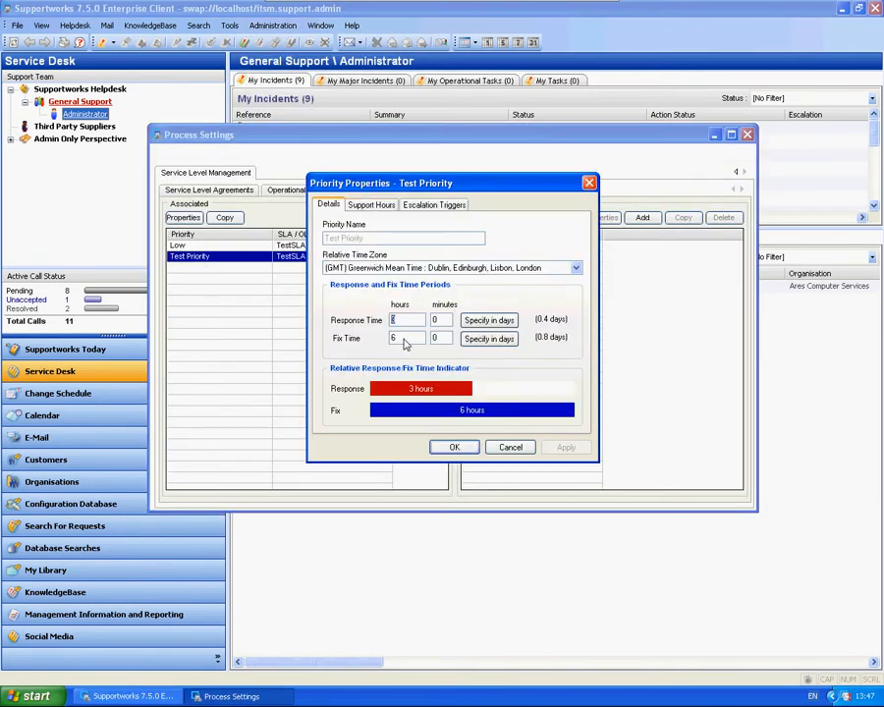